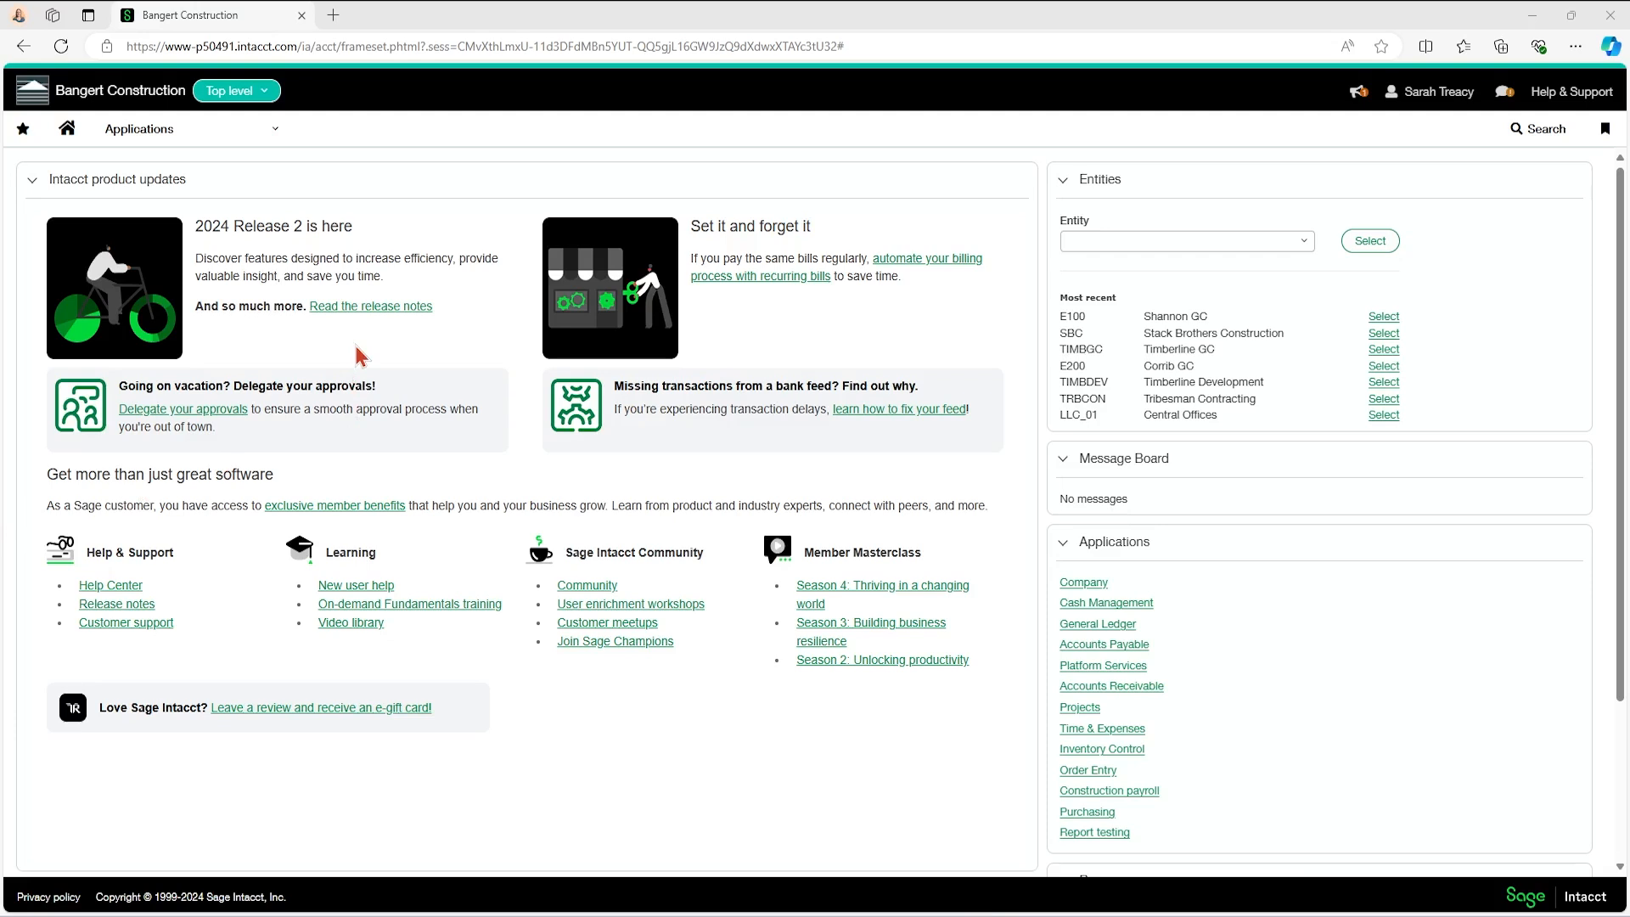
Open the Subscriptions page in the company administration settings.
{"action": "left_click", "coordinate": [170, 131]}
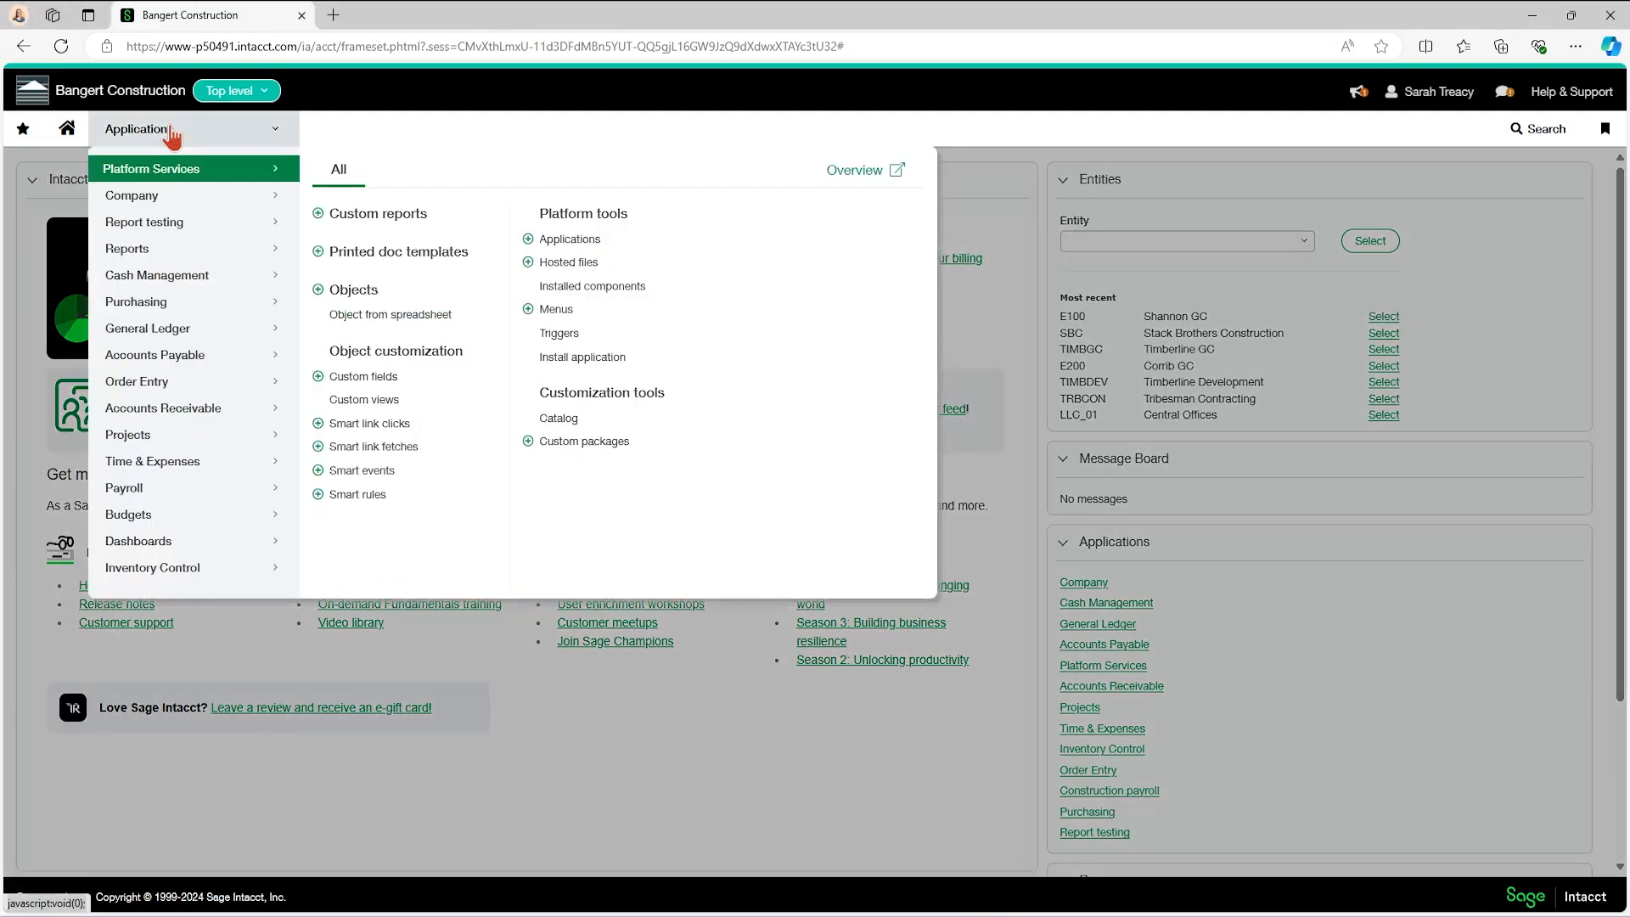
{"action": "left_click", "coordinate": [149, 202]}
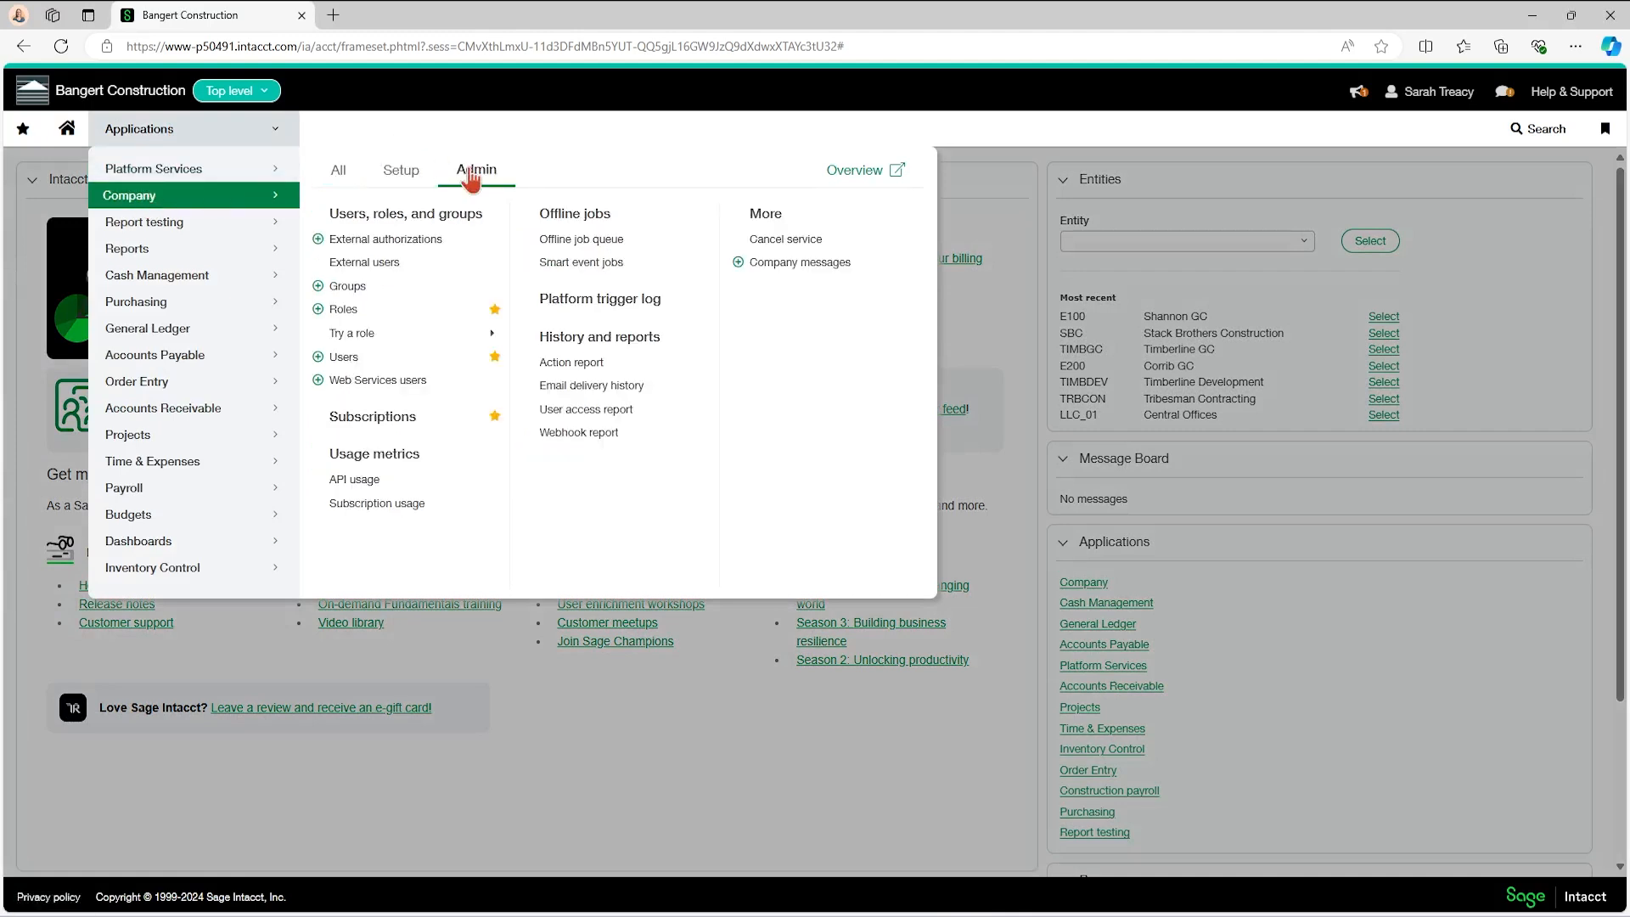
{"action": "left_click", "coordinate": [408, 422]}
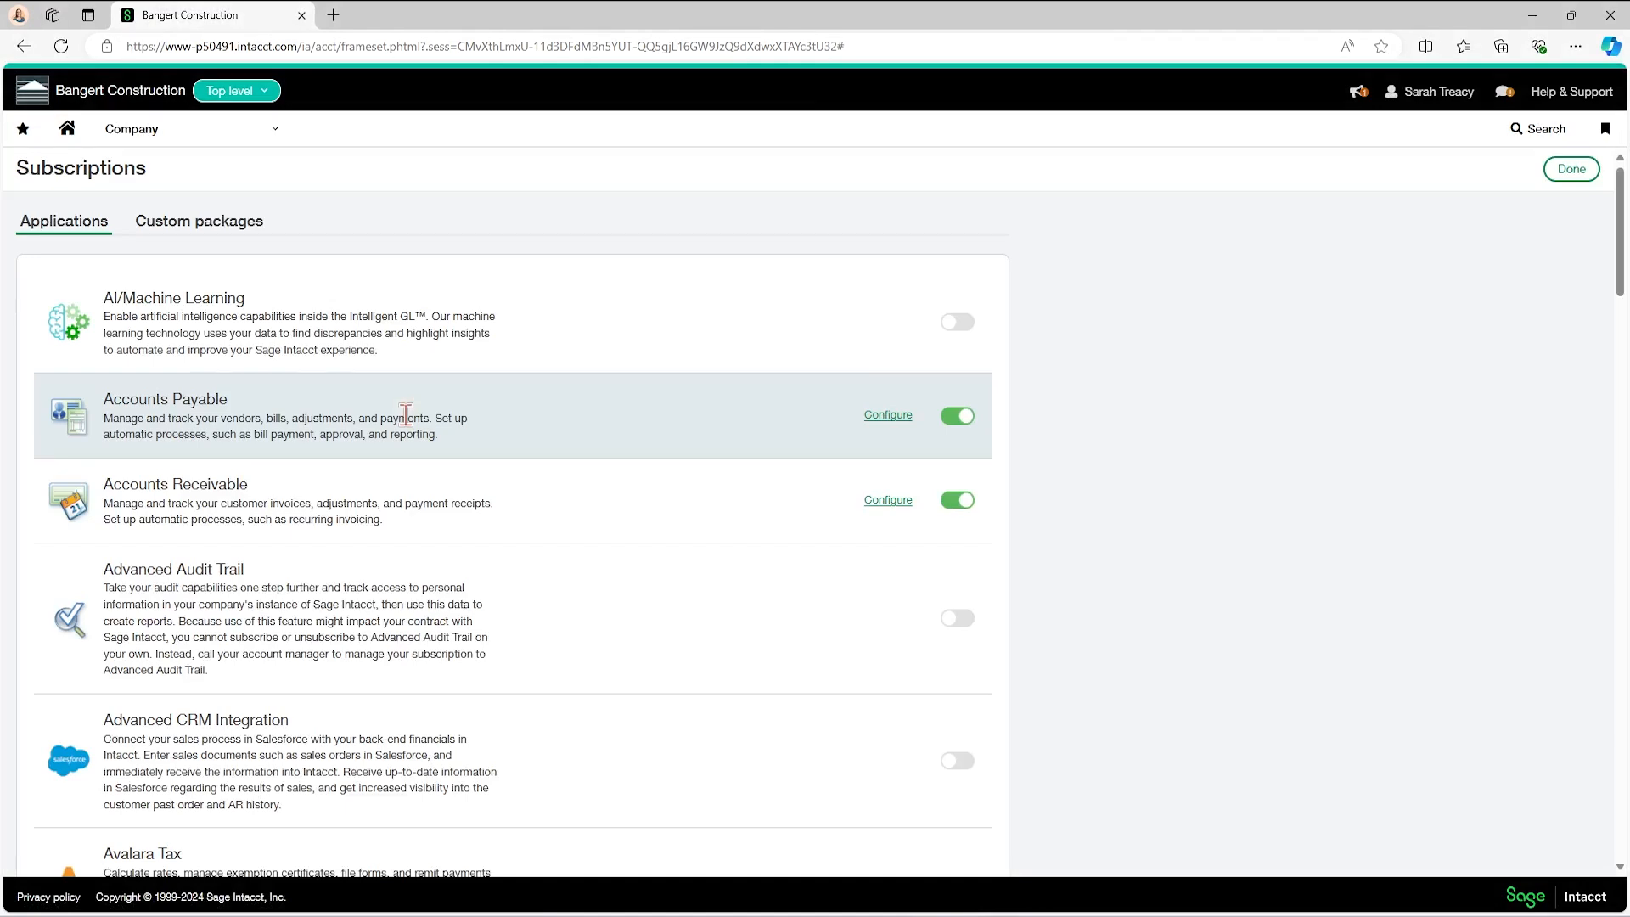
Find Multi-Entity Management among the subscribed applications and open its configuration.
{"action": "scroll", "coordinate": [1076, 586], "scroll_direction": "down", "scroll_amount": 5}
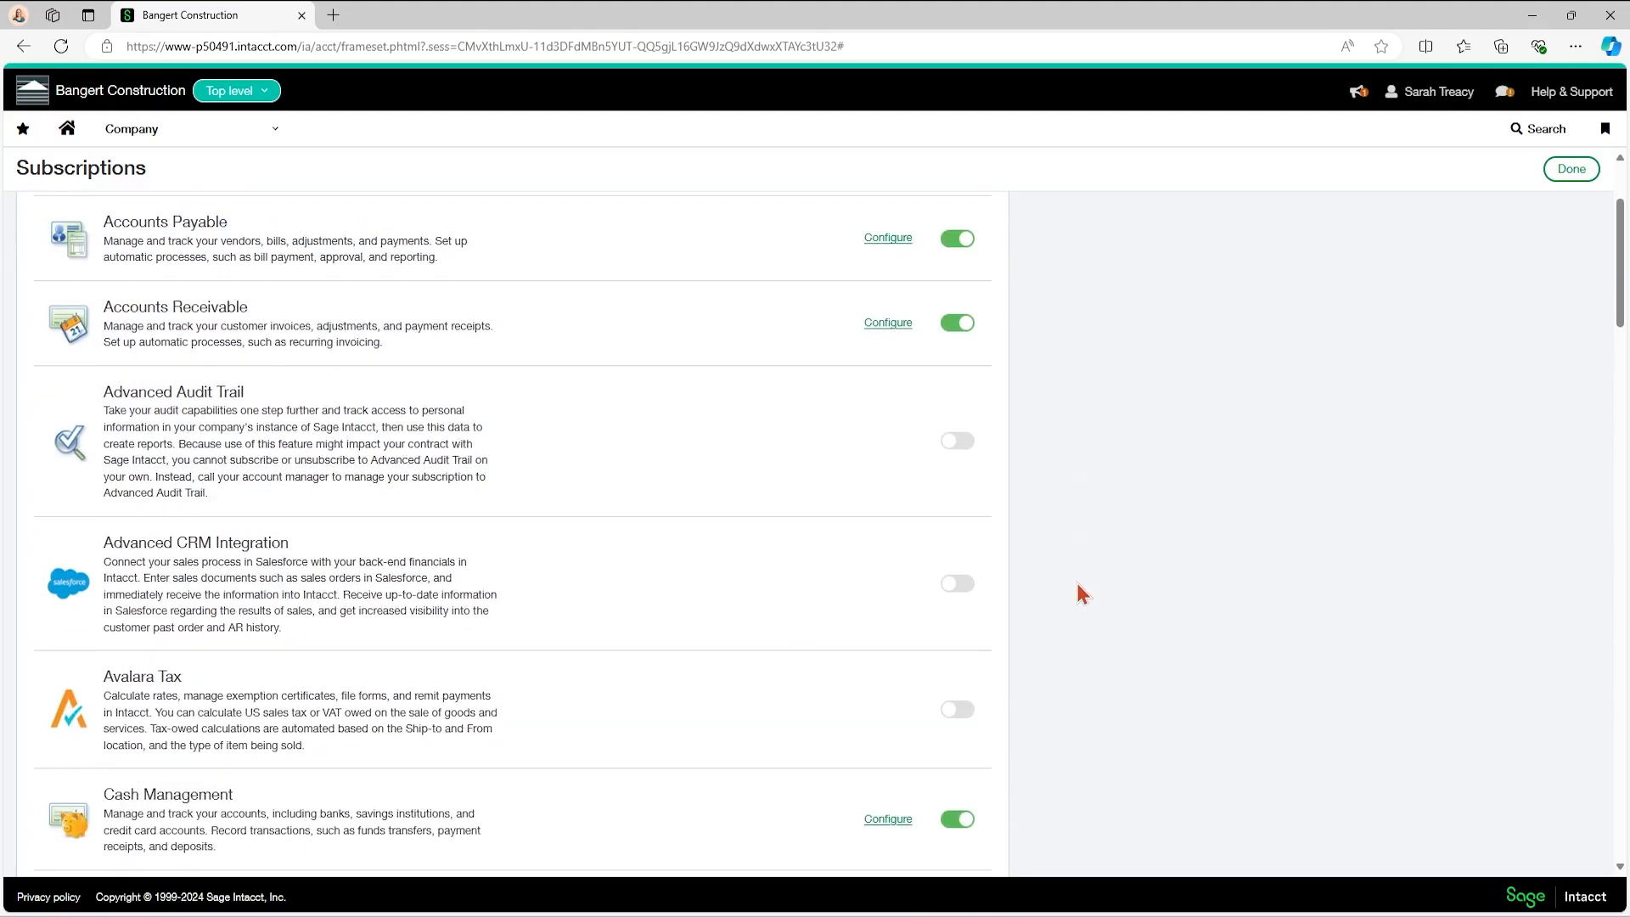
{"action": "scroll", "coordinate": [1076, 590], "scroll_direction": "down", "scroll_amount": 10}
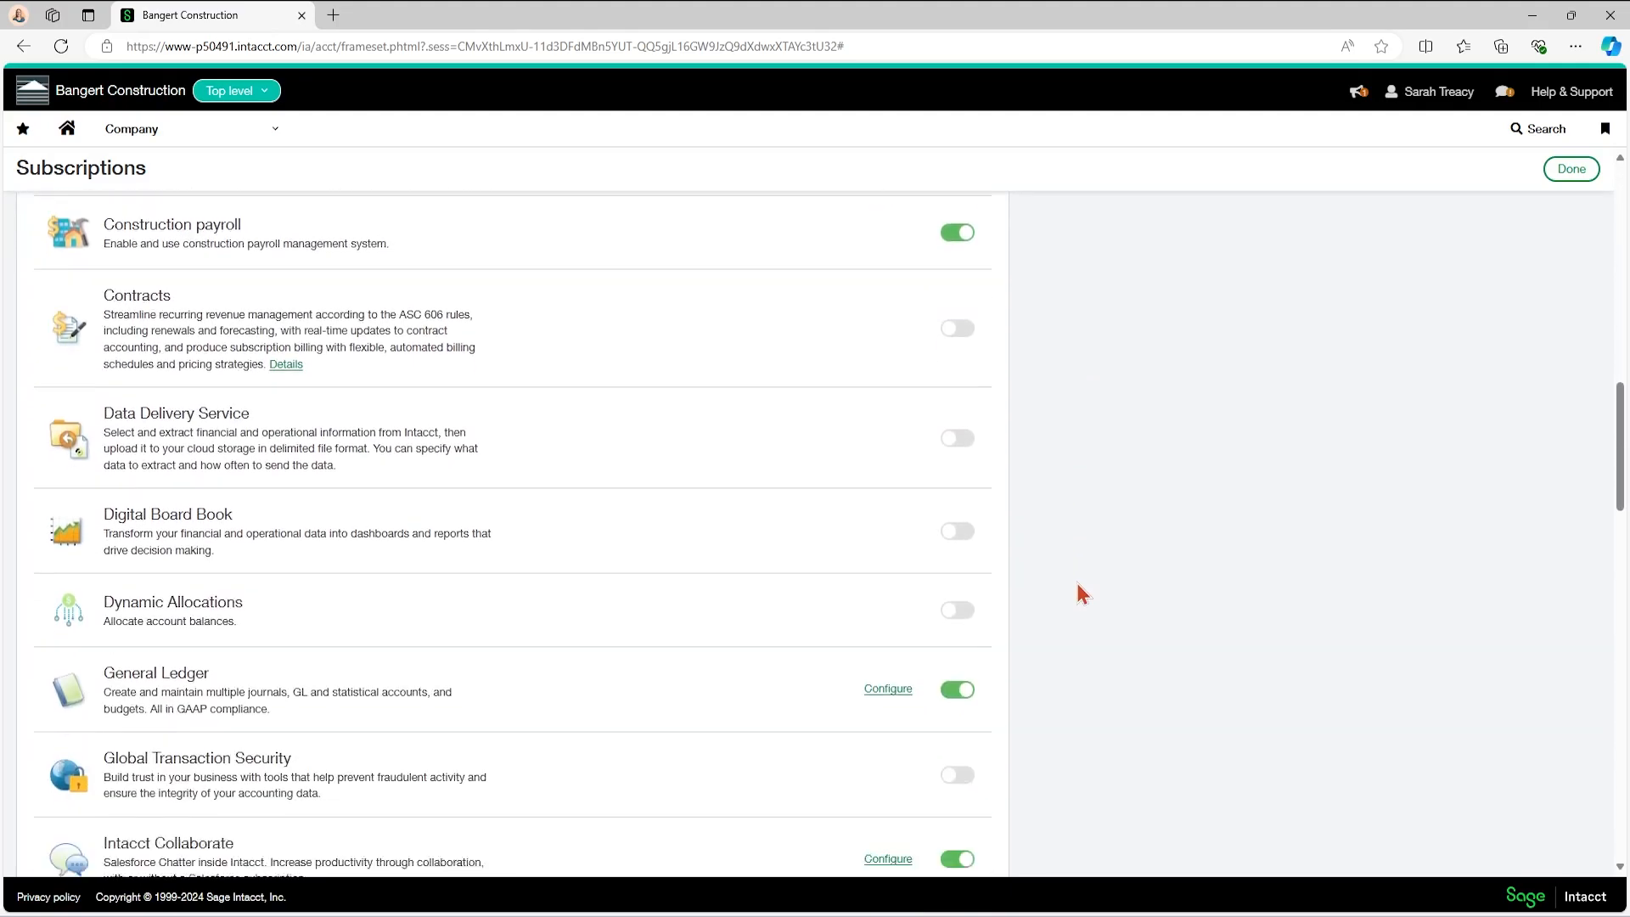
{"action": "scroll", "coordinate": [1081, 593], "scroll_direction": "down", "scroll_amount": 6}
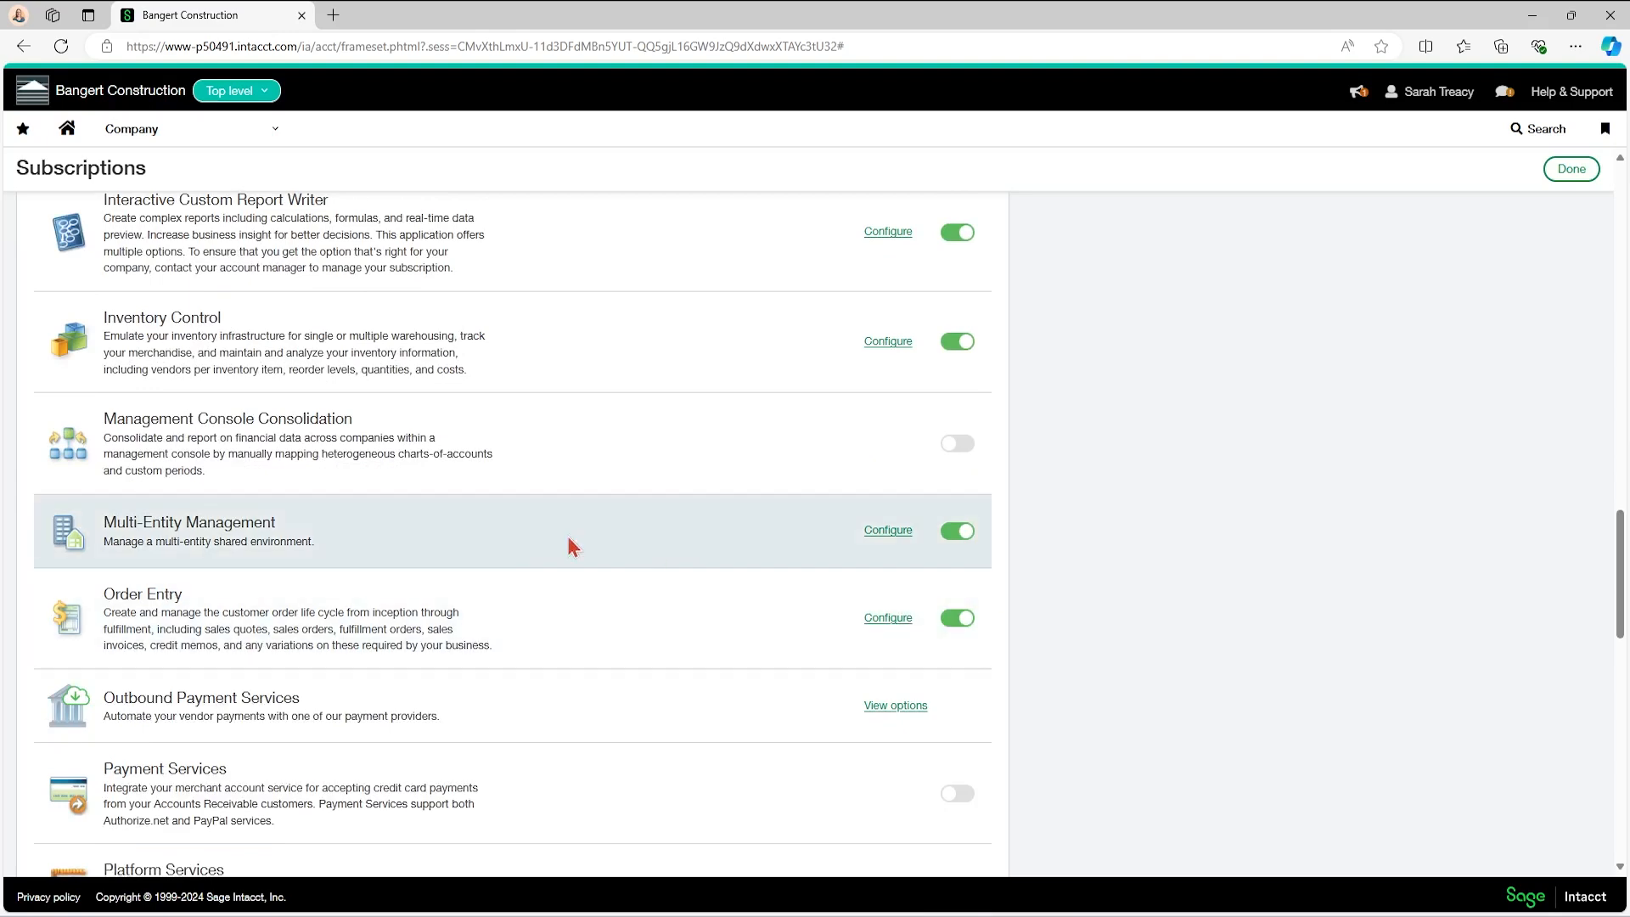
{"action": "scroll", "coordinate": [1212, 518], "scroll_direction": "up", "scroll_amount": 10}
{"action": "scroll", "coordinate": [1212, 519], "scroll_direction": "down", "scroll_amount": 10}
{"action": "left_click", "coordinate": [891, 533]}
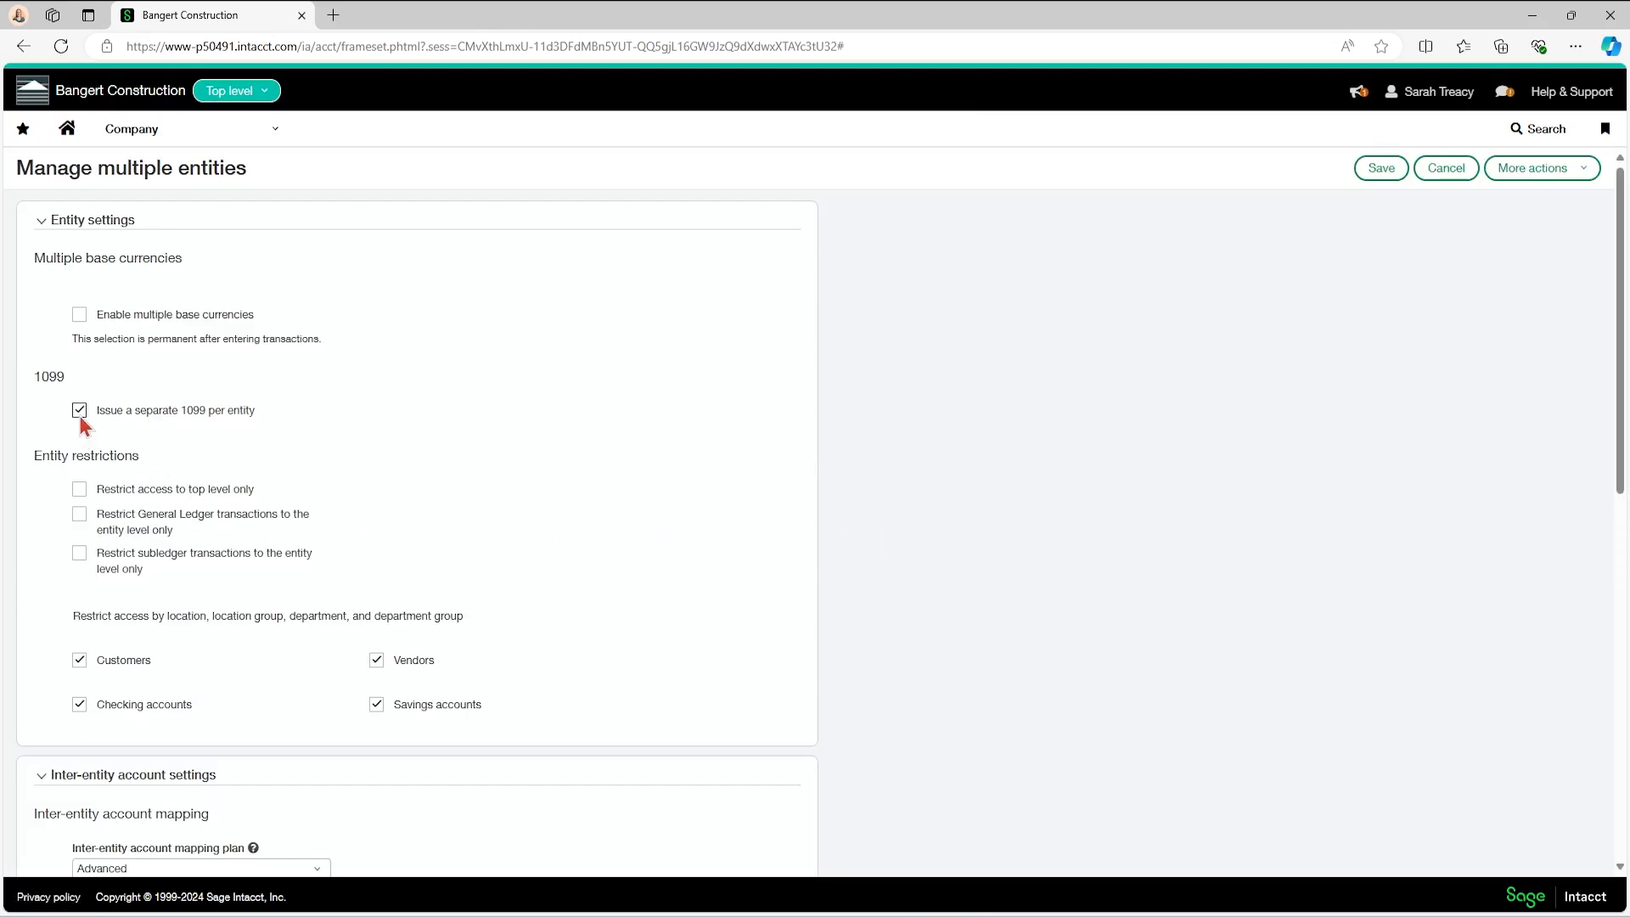
Review the entity, inter-entity mapping and inter-entity transaction settings, keeping the Advanced mapping plan, and leave the configuration without saving.
{"action": "scroll", "coordinate": [81, 418], "scroll_direction": "down", "scroll_amount": 1}
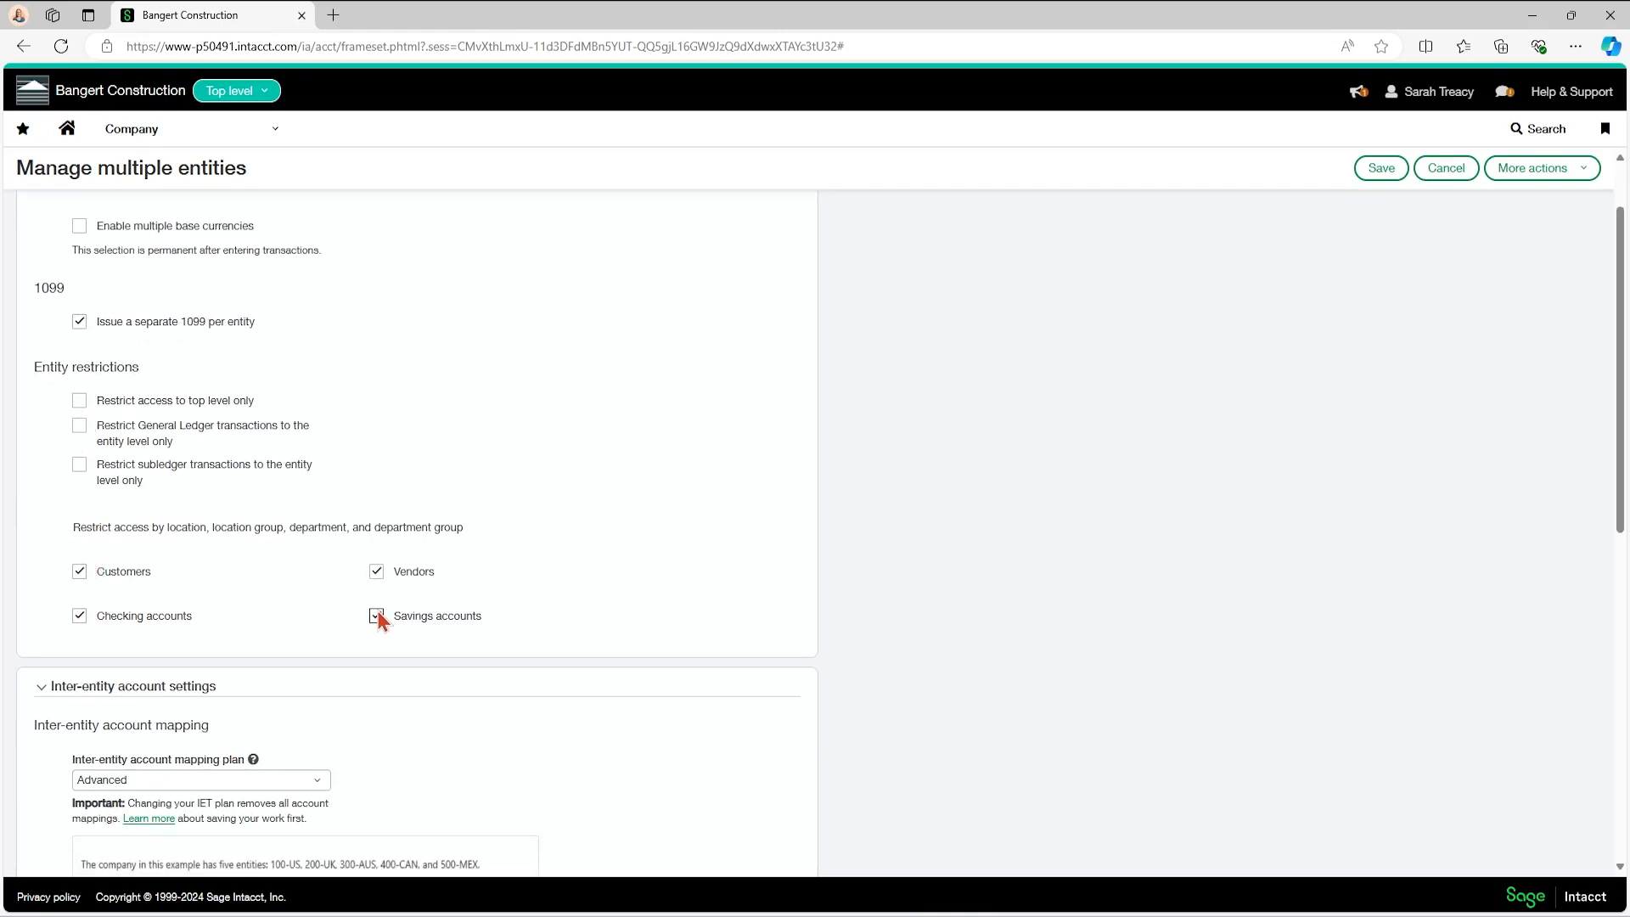
{"action": "scroll", "coordinate": [507, 613], "scroll_direction": "down", "scroll_amount": 2}
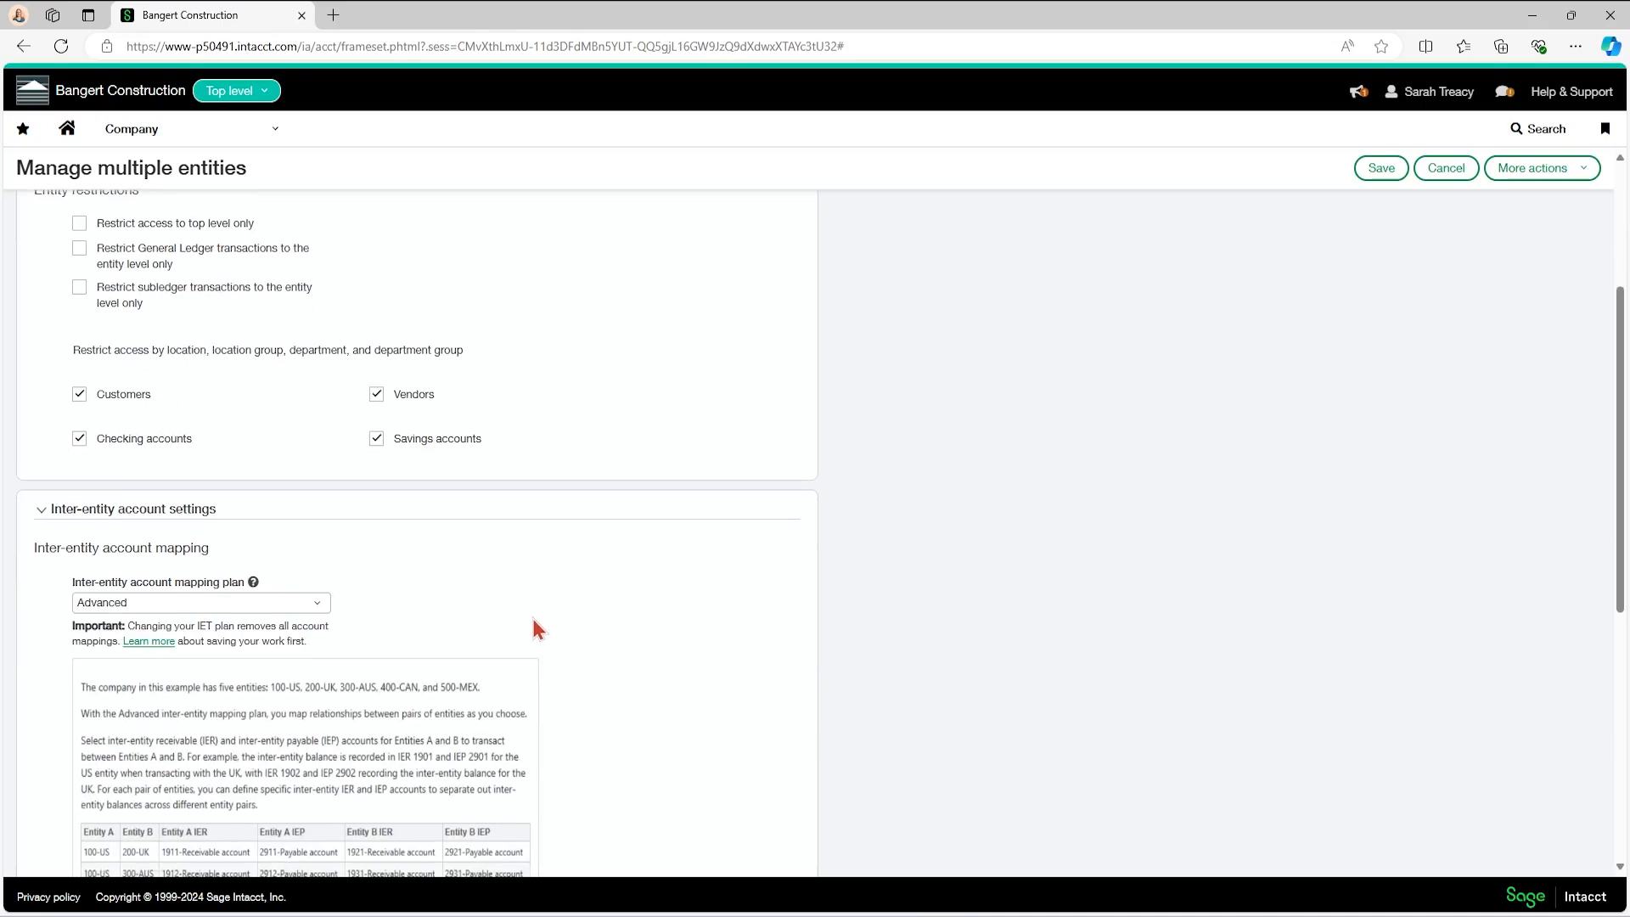
{"action": "left_click", "coordinate": [319, 604]}
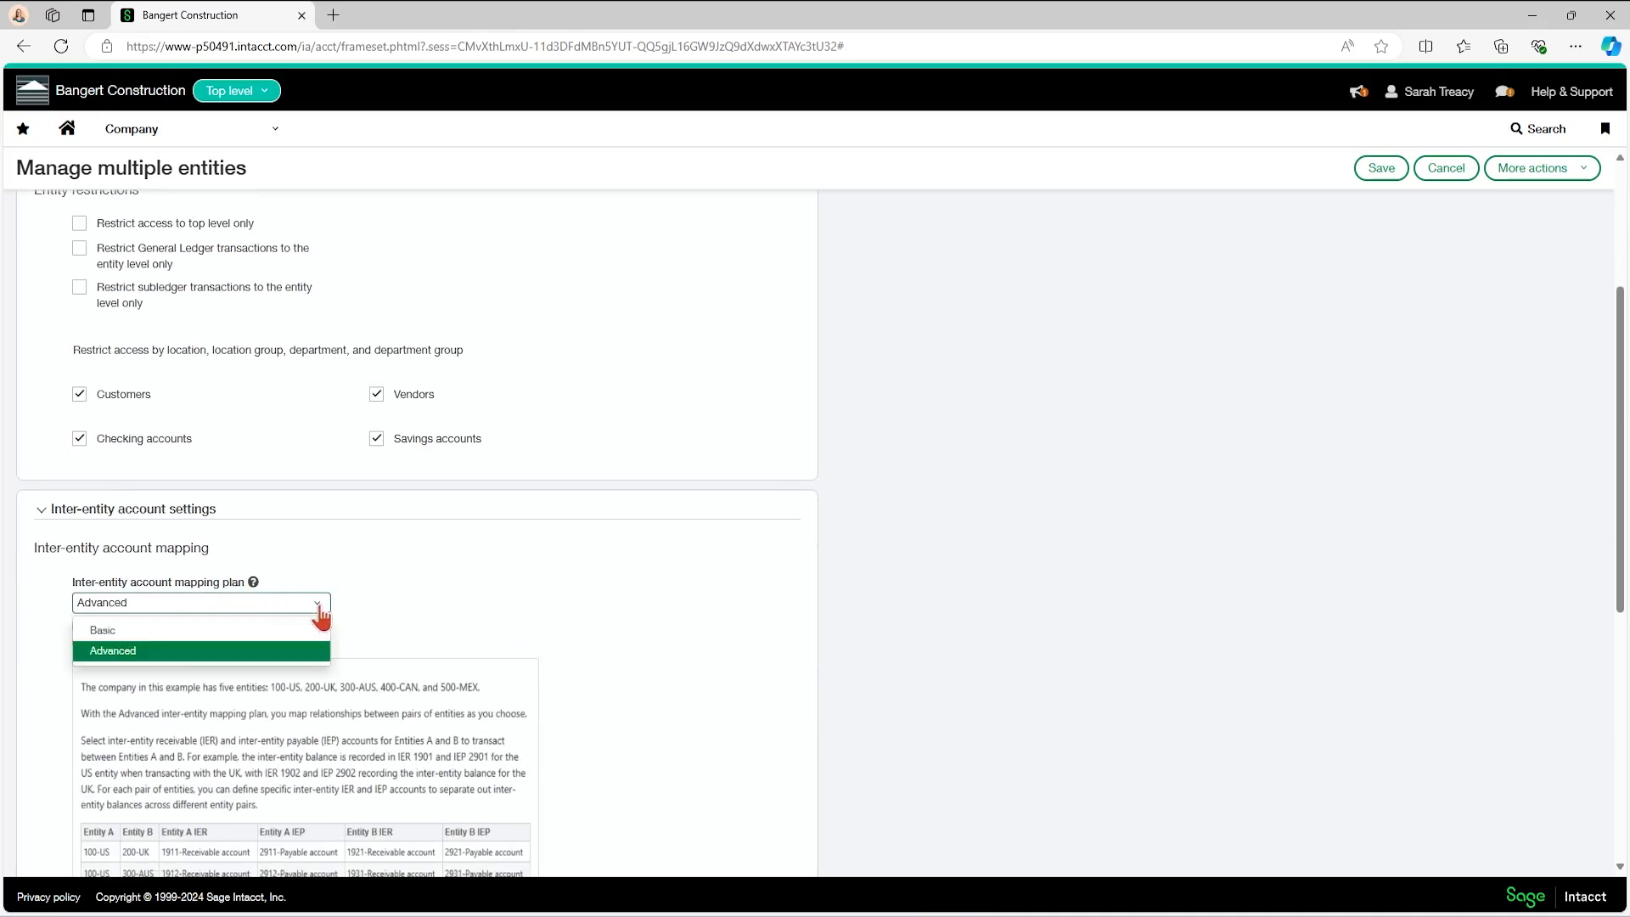
{"action": "left_click", "coordinate": [133, 653]}
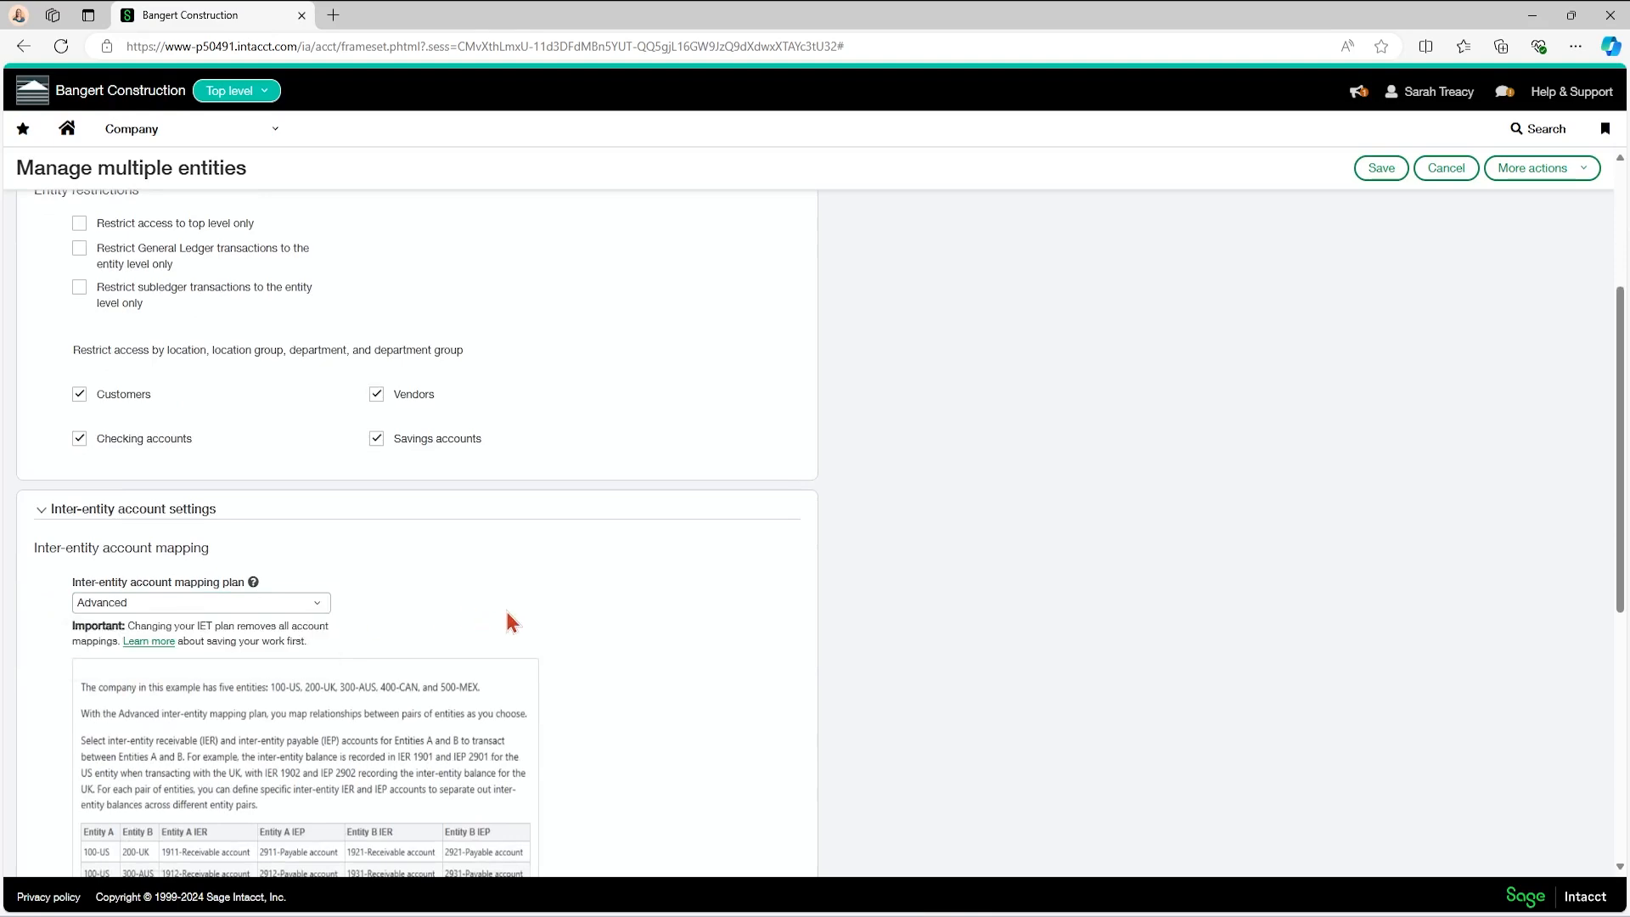
{"action": "scroll", "coordinate": [547, 603], "scroll_direction": "down", "scroll_amount": 3}
{"action": "scroll", "coordinate": [548, 608], "scroll_direction": "down", "scroll_amount": 3}
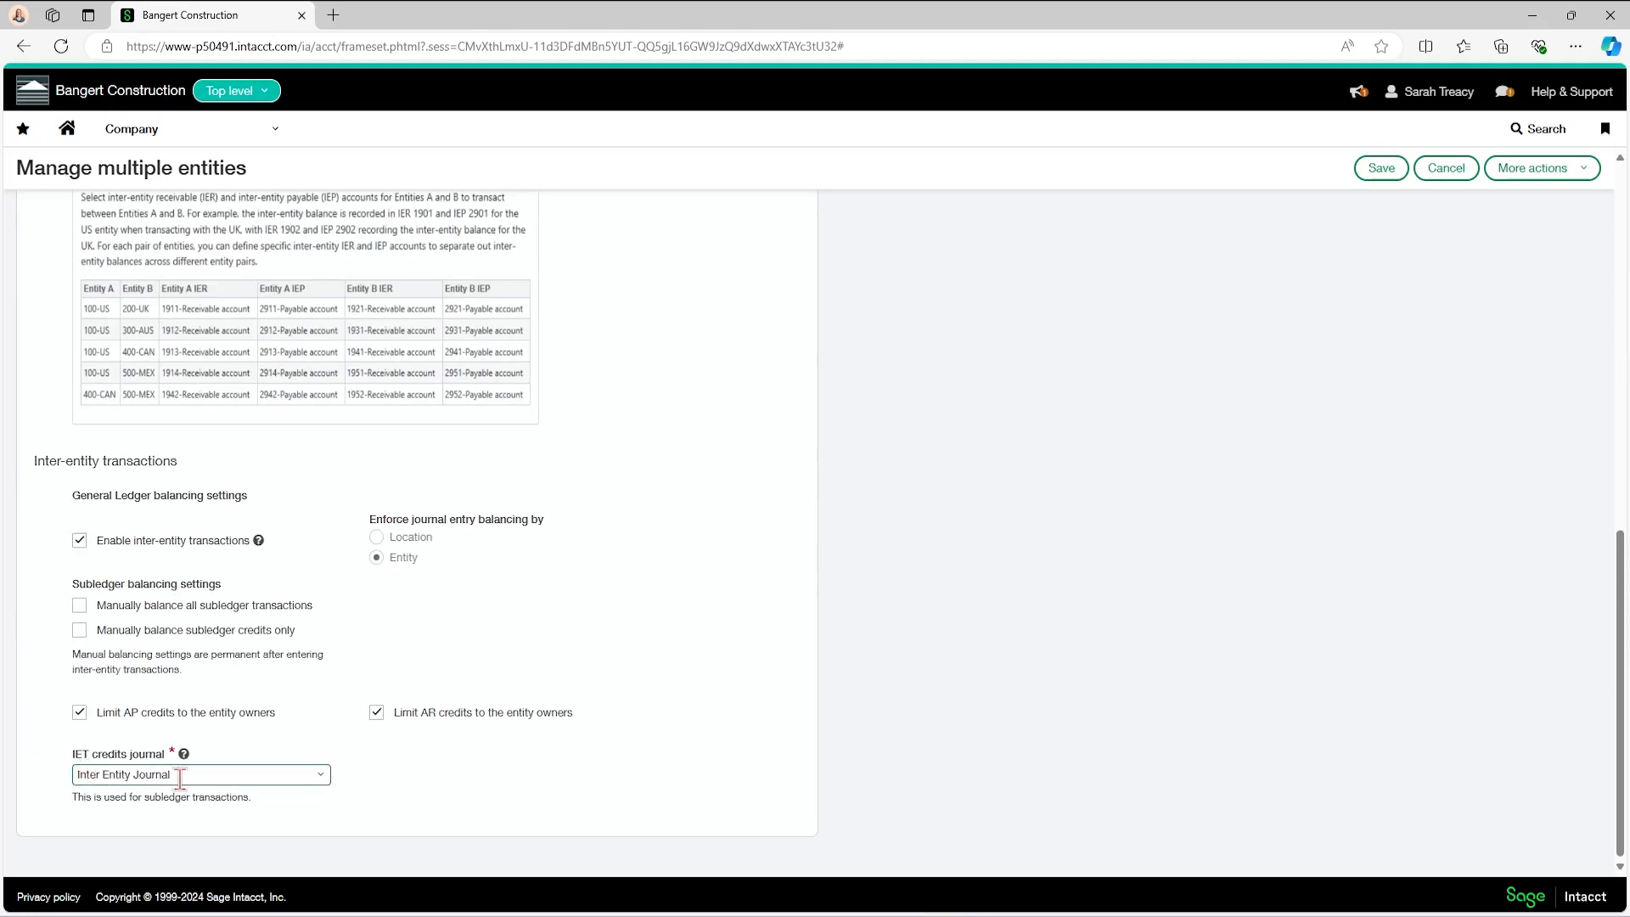
{"action": "scroll", "coordinate": [434, 790], "scroll_direction": "up", "scroll_amount": 15}
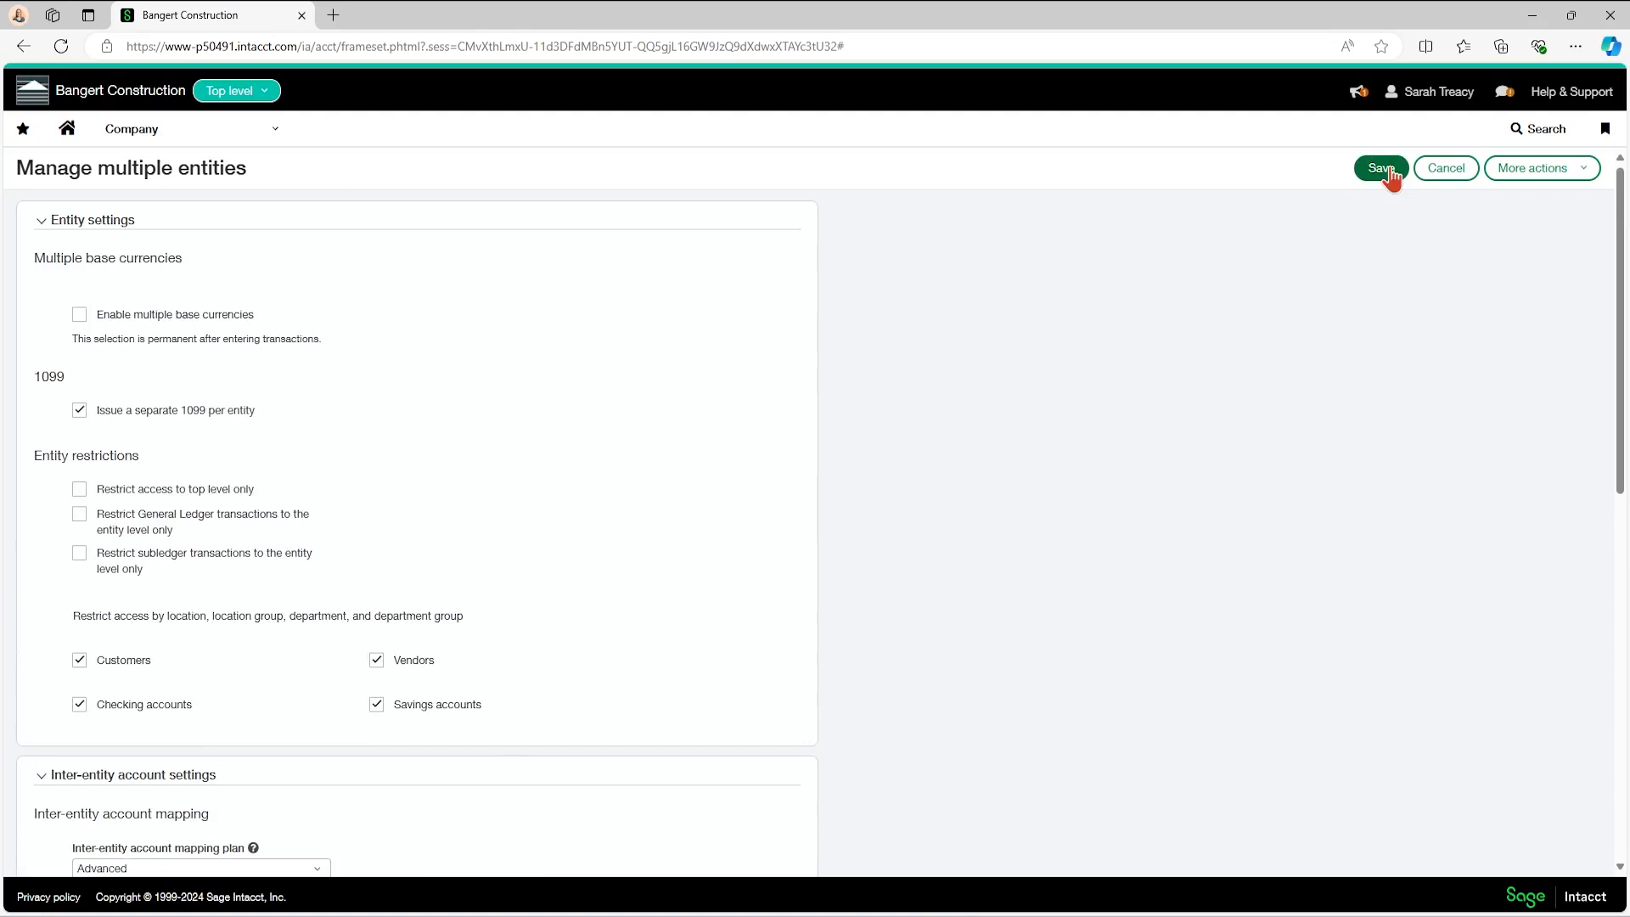
{"action": "left_click", "coordinate": [1454, 170]}
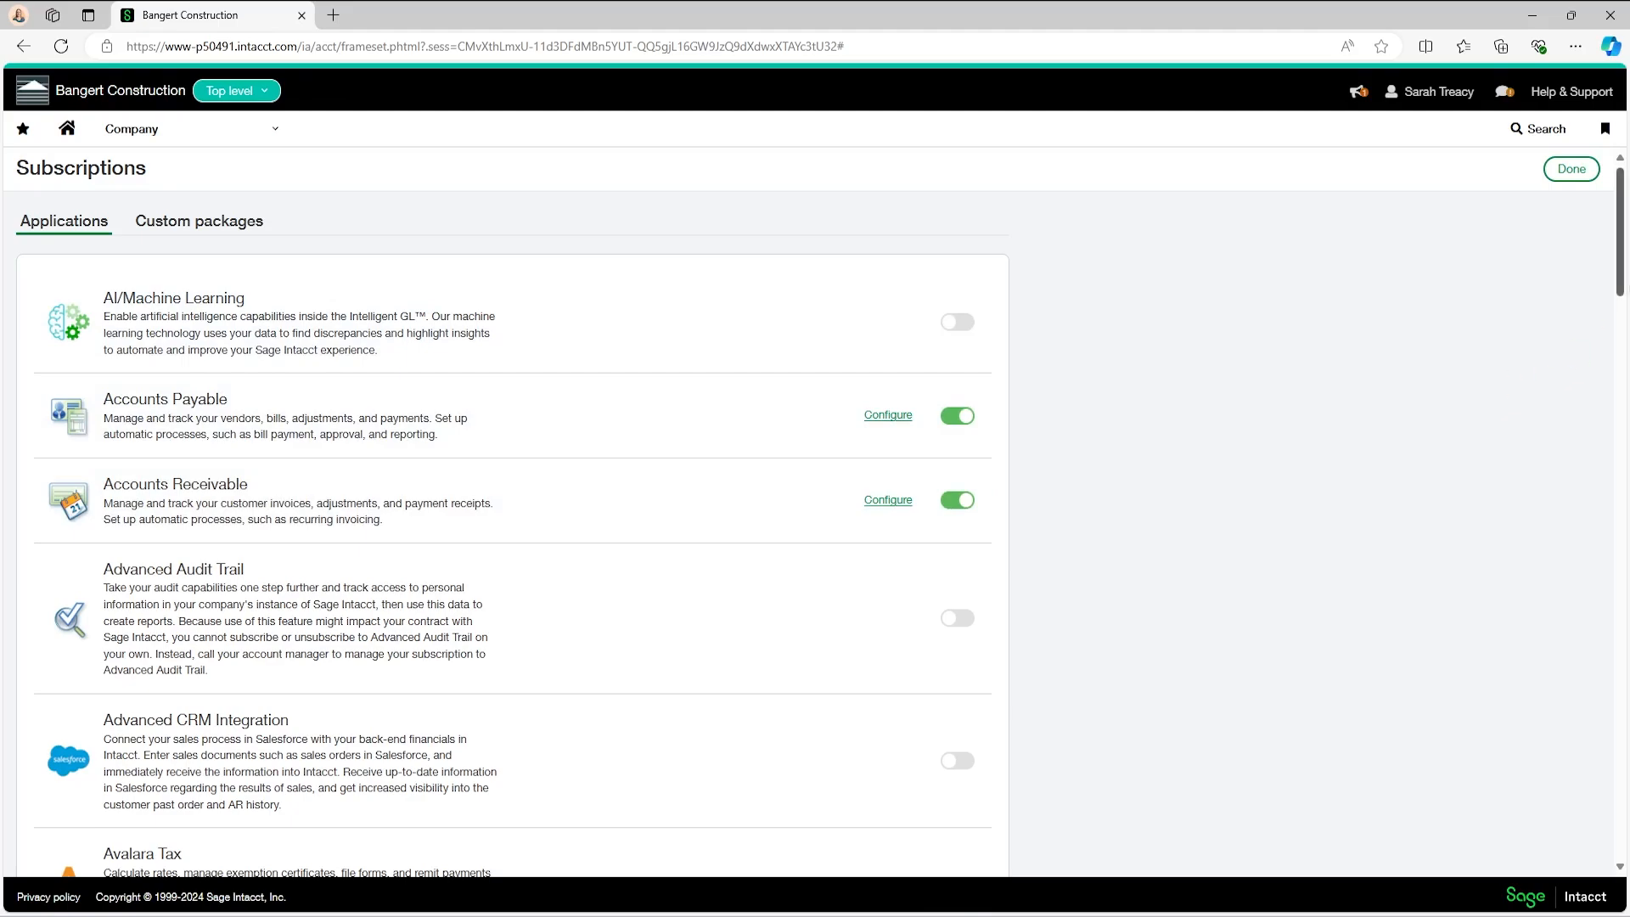
Check the Vendor Compliance subscription near the end of the applications list and close Subscriptions.
{"action": "left_click_drag", "start_coordinate": [1623, 271], "coordinate": [1572, 840]}
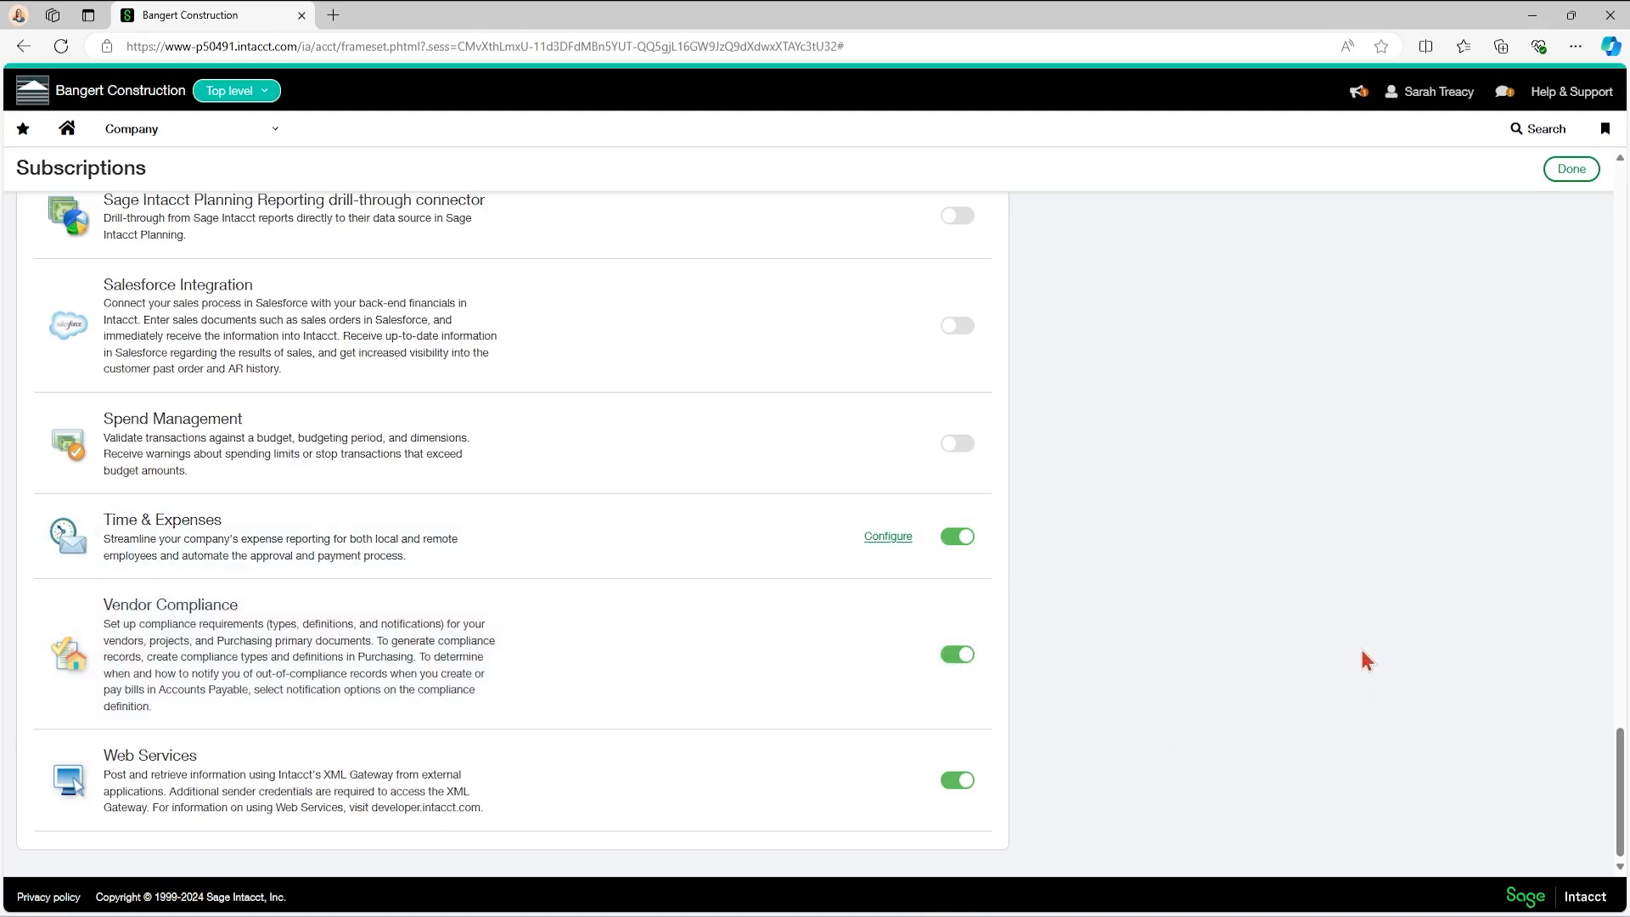
{"action": "left_click", "coordinate": [1568, 178]}
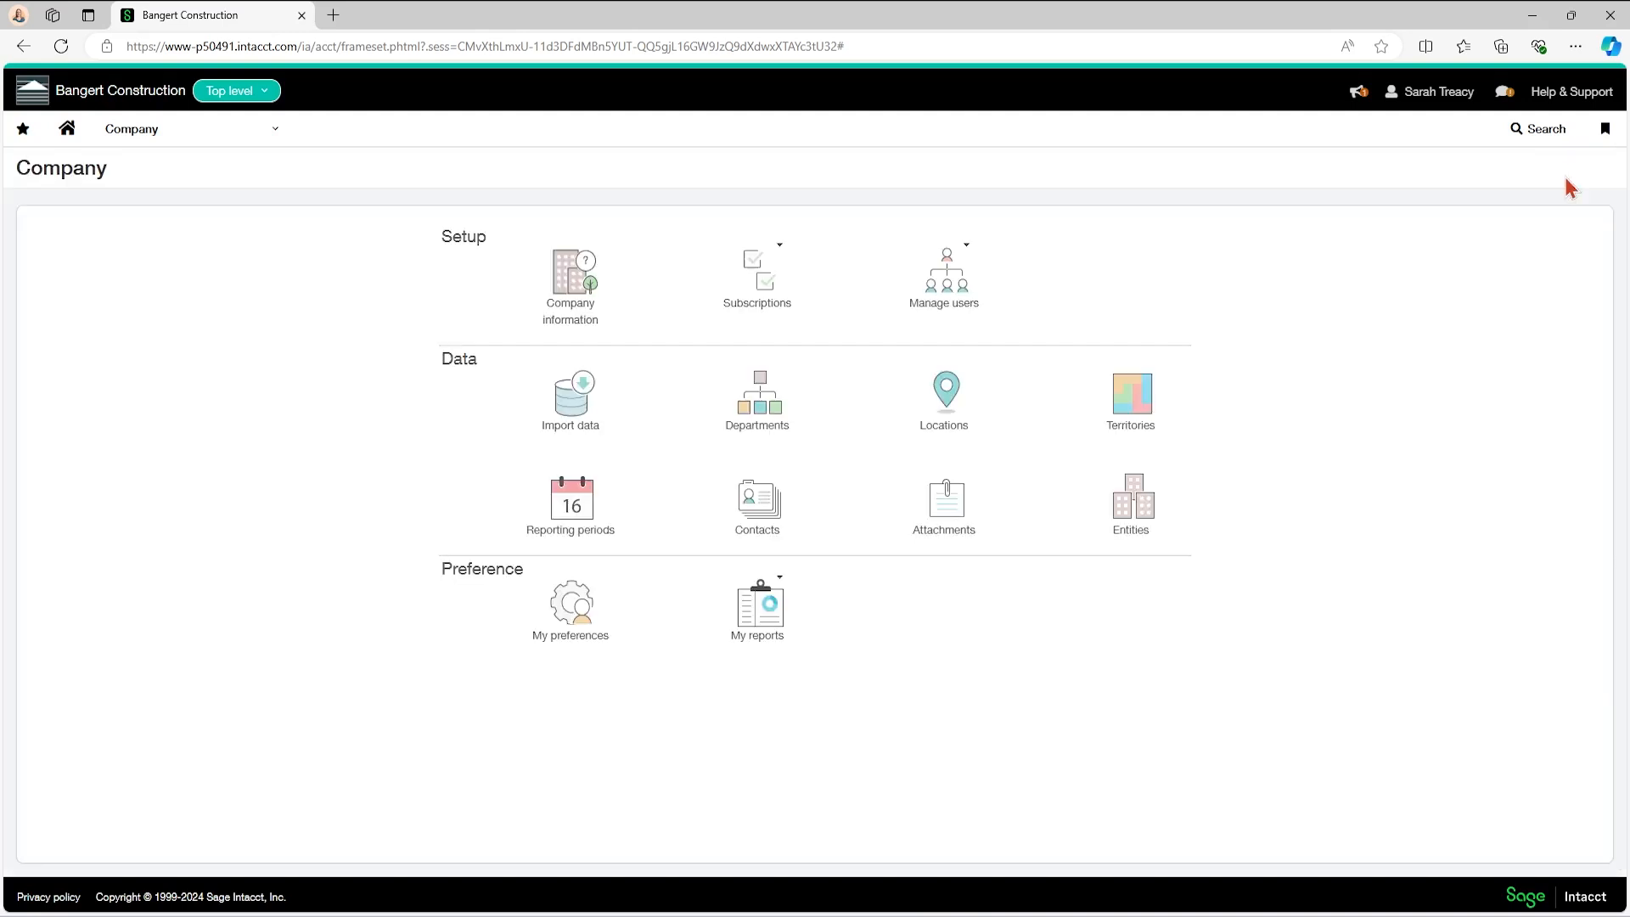
Open the Purchasing permissions in the Admin role's subscriptions.
{"action": "left_click", "coordinate": [189, 145]}
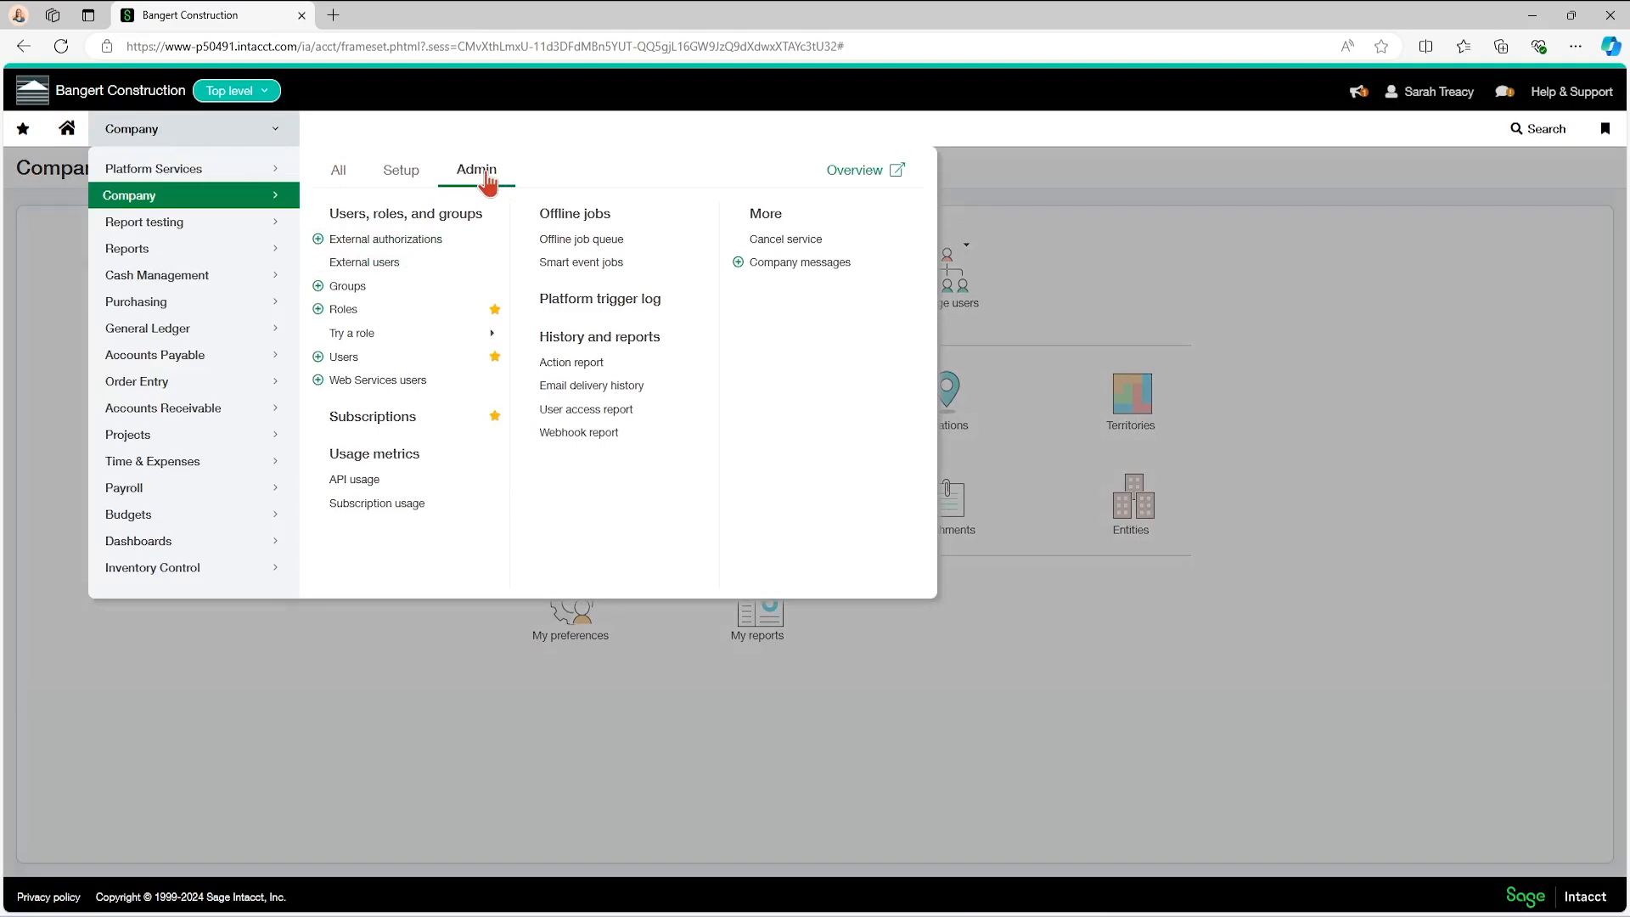
{"action": "left_click", "coordinate": [348, 310]}
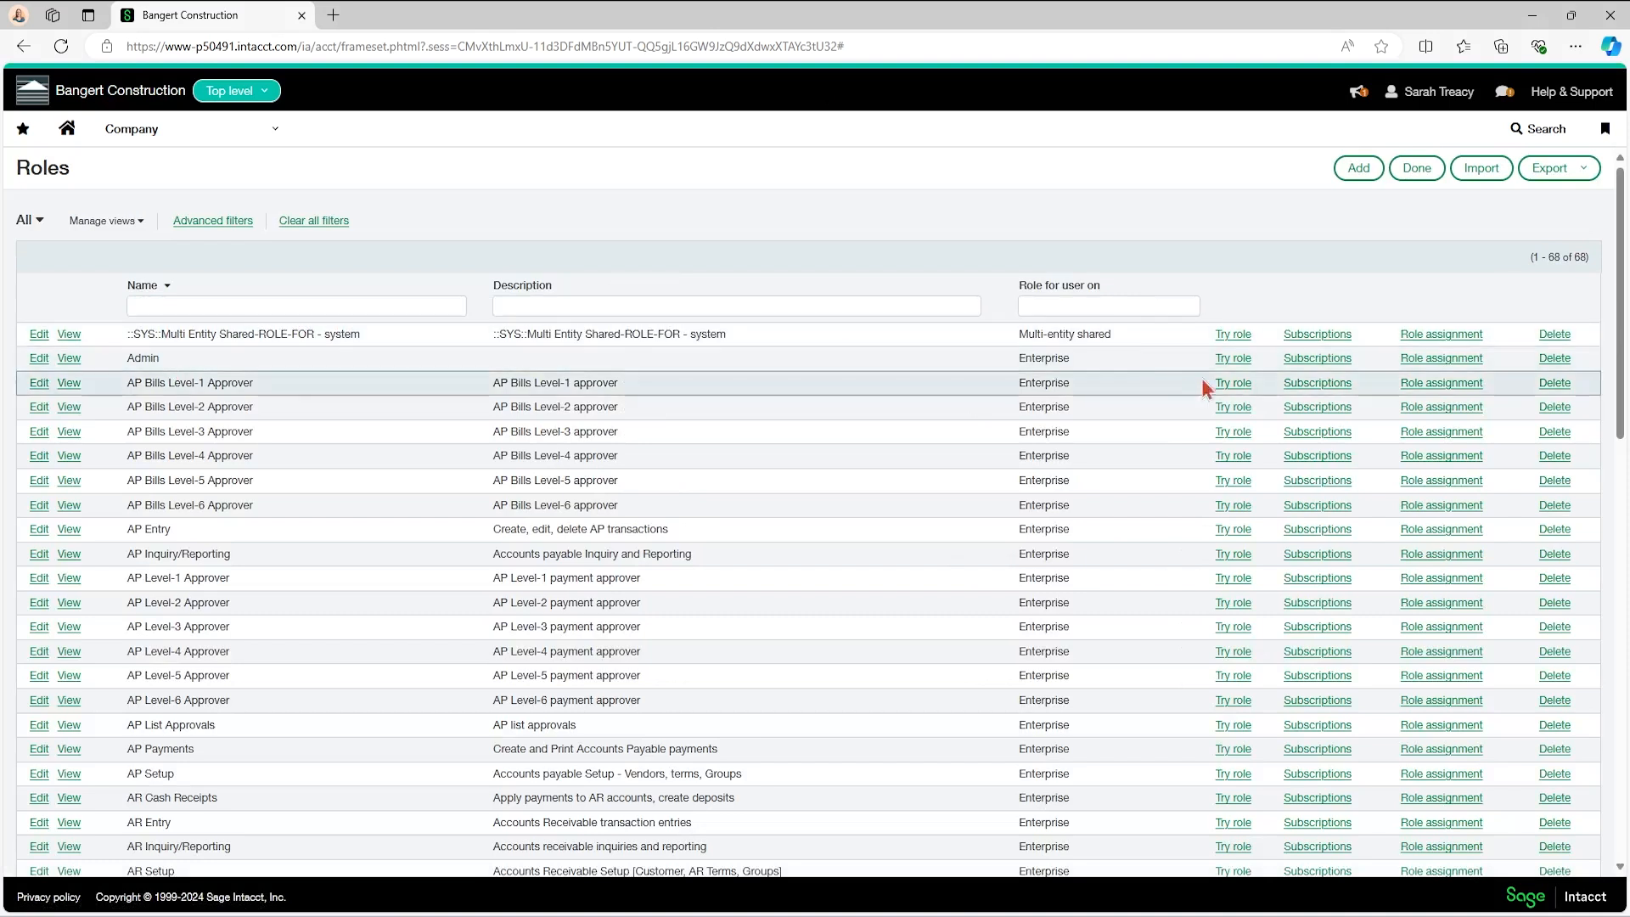
{"action": "left_click", "coordinate": [1311, 364]}
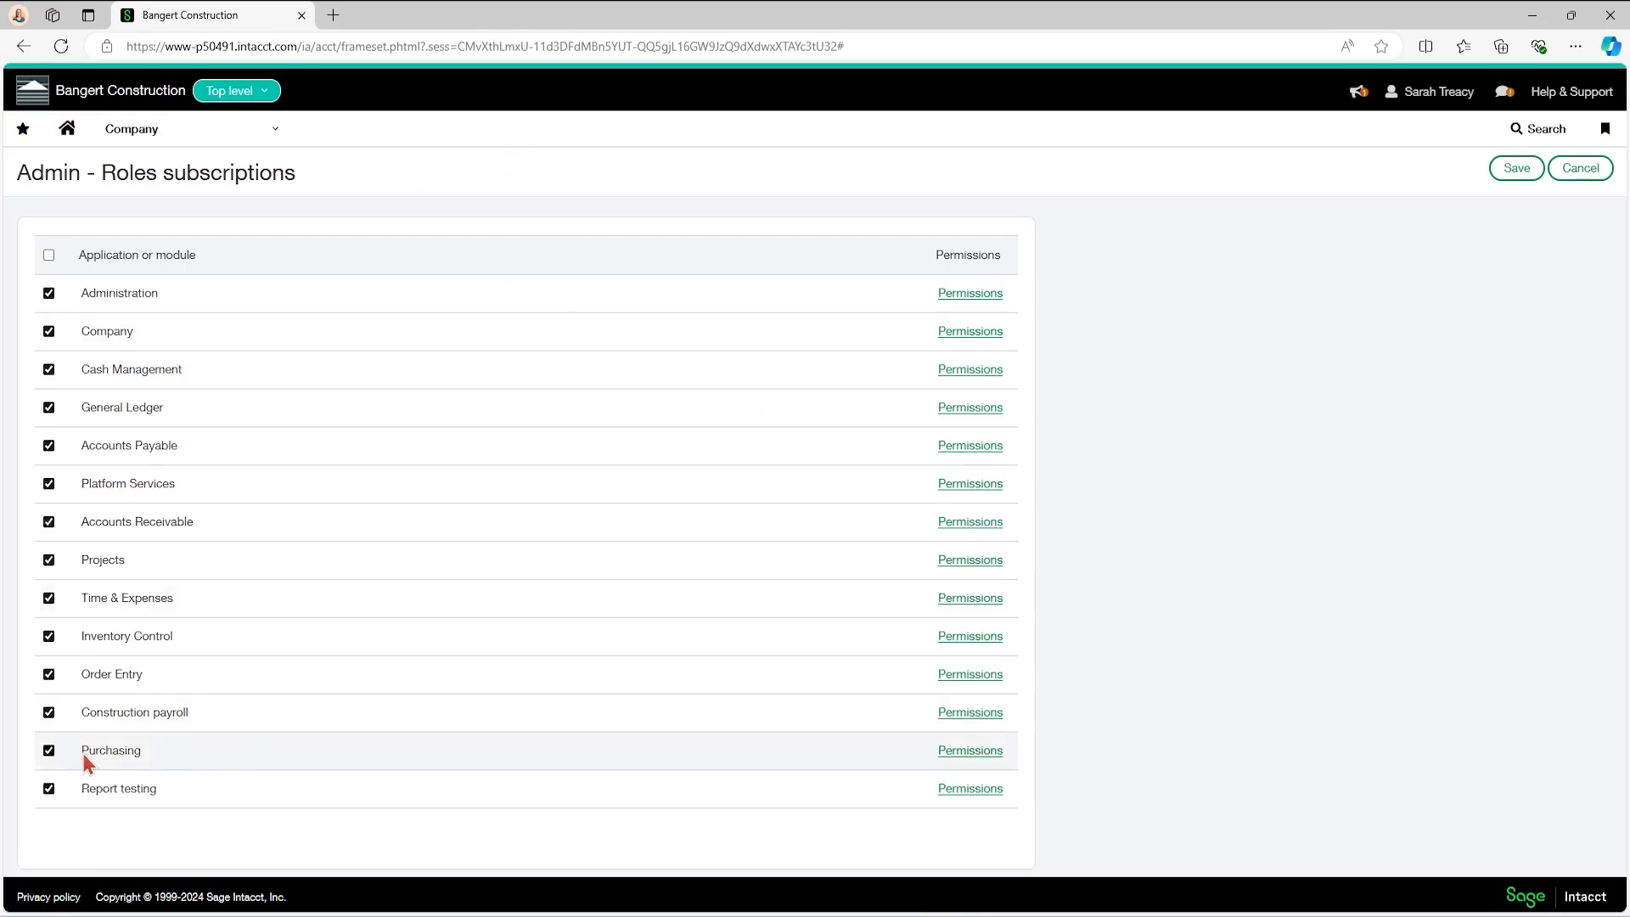
{"action": "left_click", "coordinate": [970, 756]}
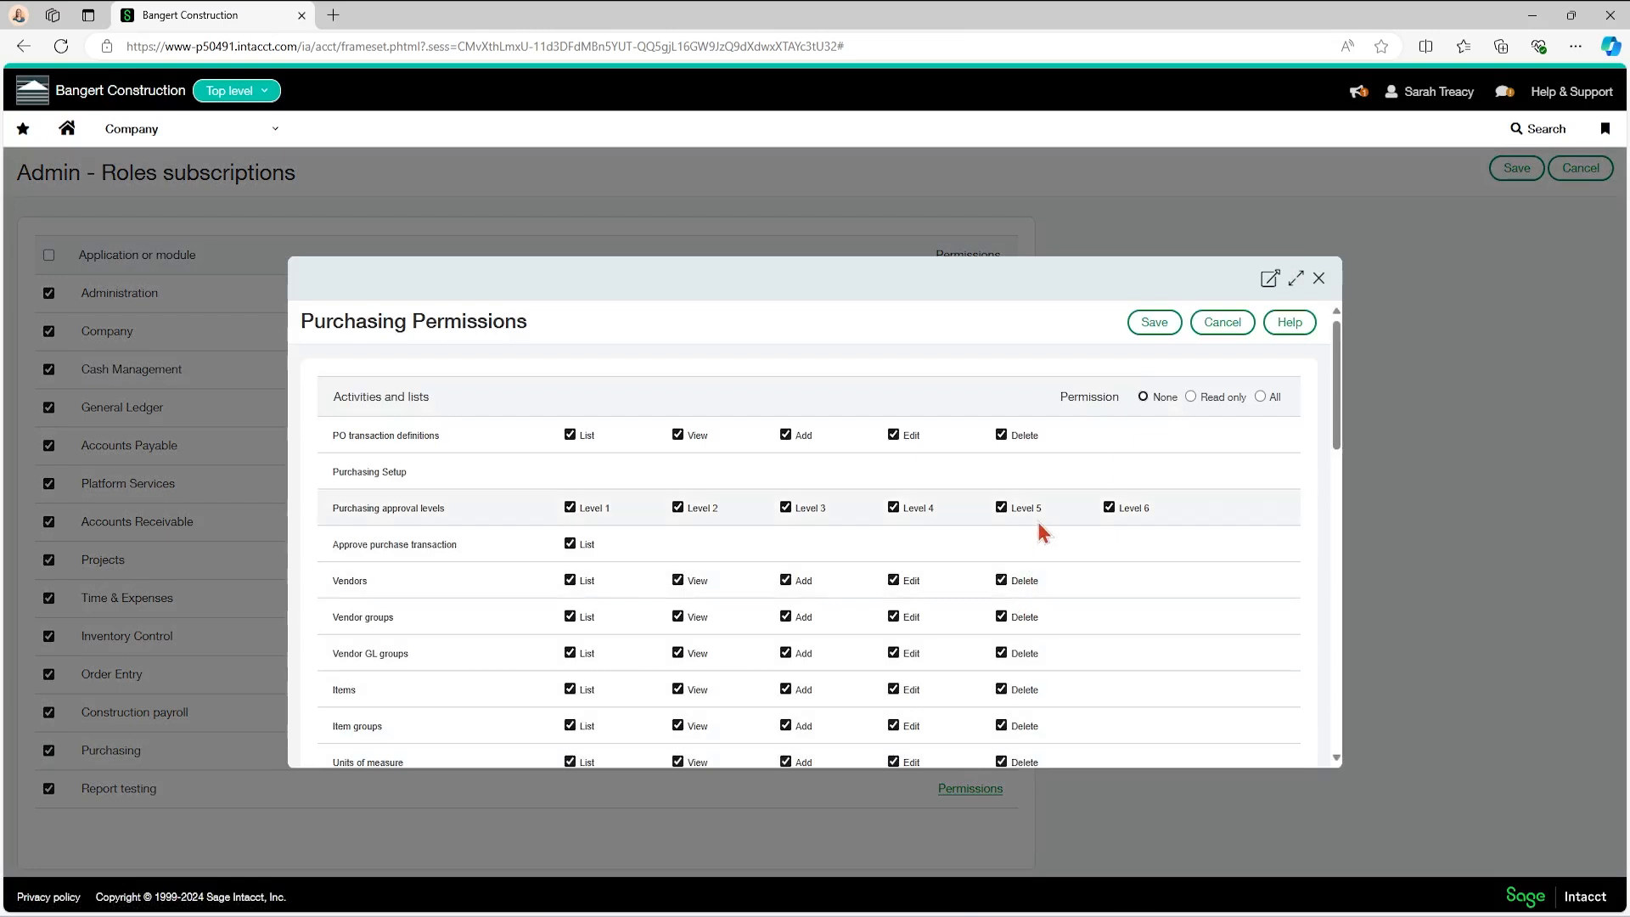
Review the Admin role's Purchasing permissions, set the Activities and lists permission to All, and save.
{"action": "scroll", "coordinate": [965, 473], "scroll_direction": "down", "scroll_amount": 10}
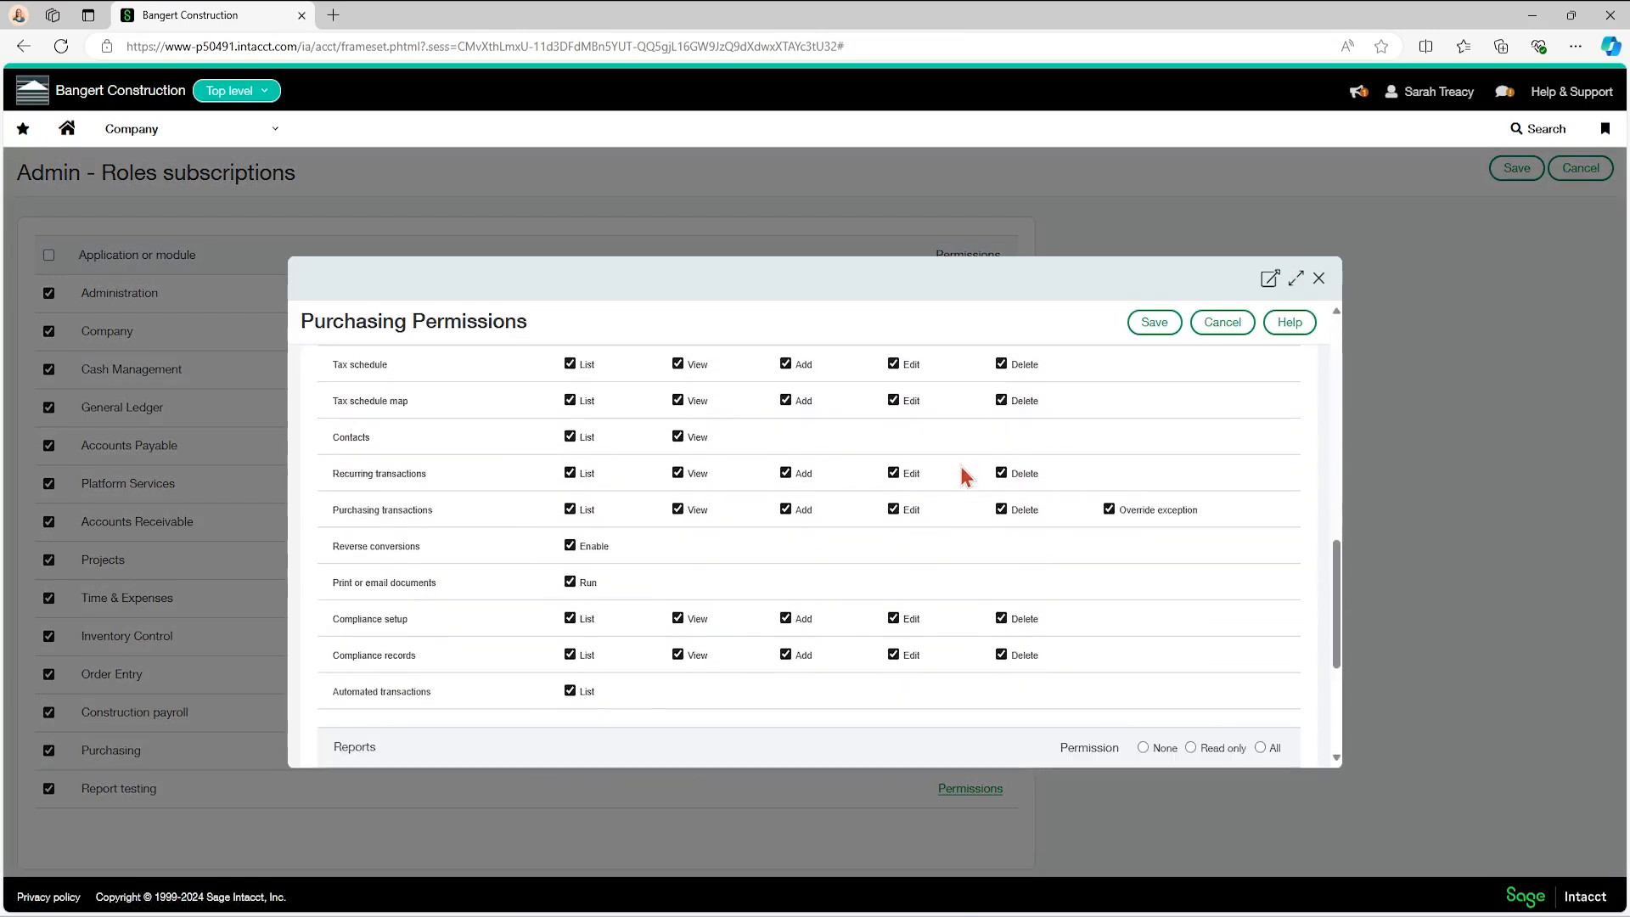
{"action": "scroll", "coordinate": [962, 469], "scroll_direction": "down", "scroll_amount": 1}
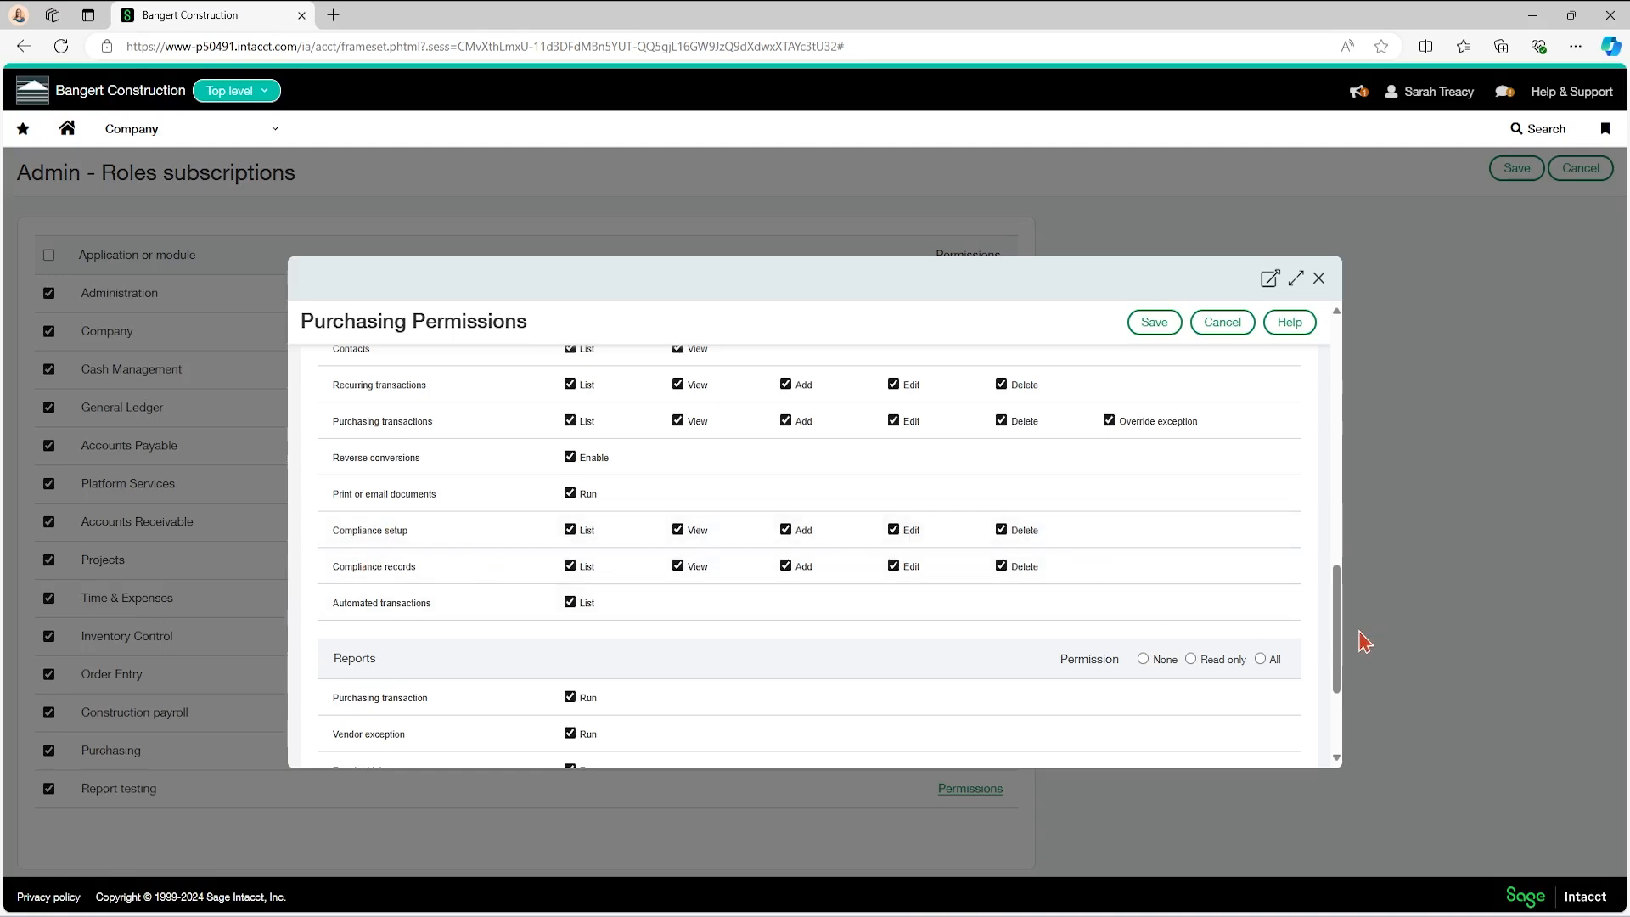
{"action": "left_click_drag", "start_coordinate": [1336, 628], "coordinate": [1345, 364]}
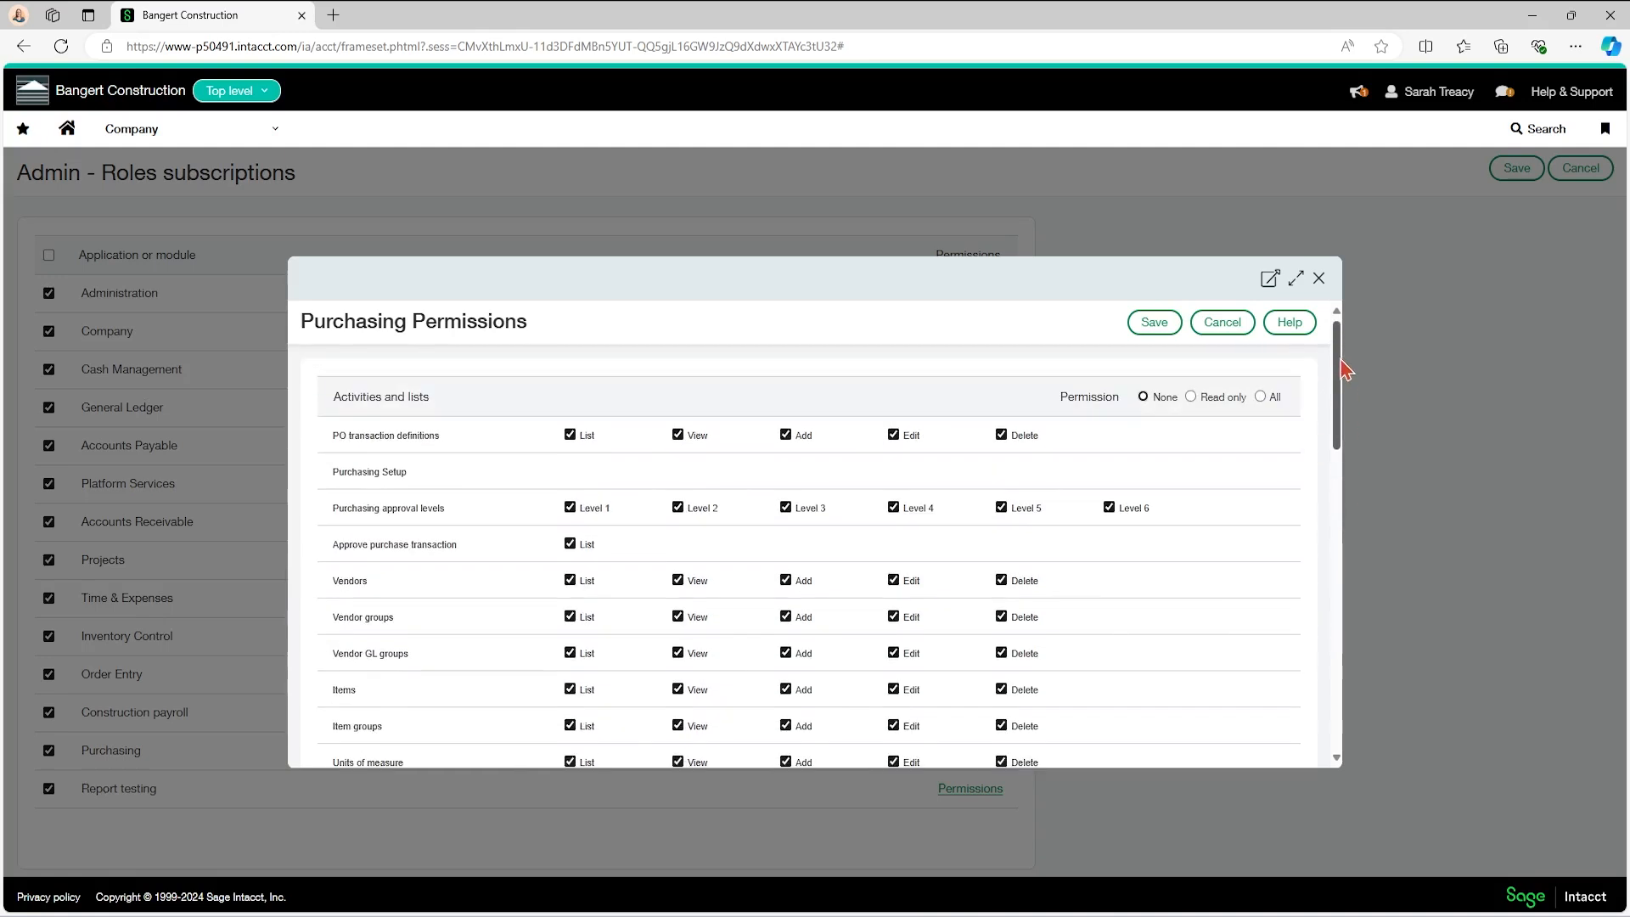
{"action": "left_click", "coordinate": [1260, 396]}
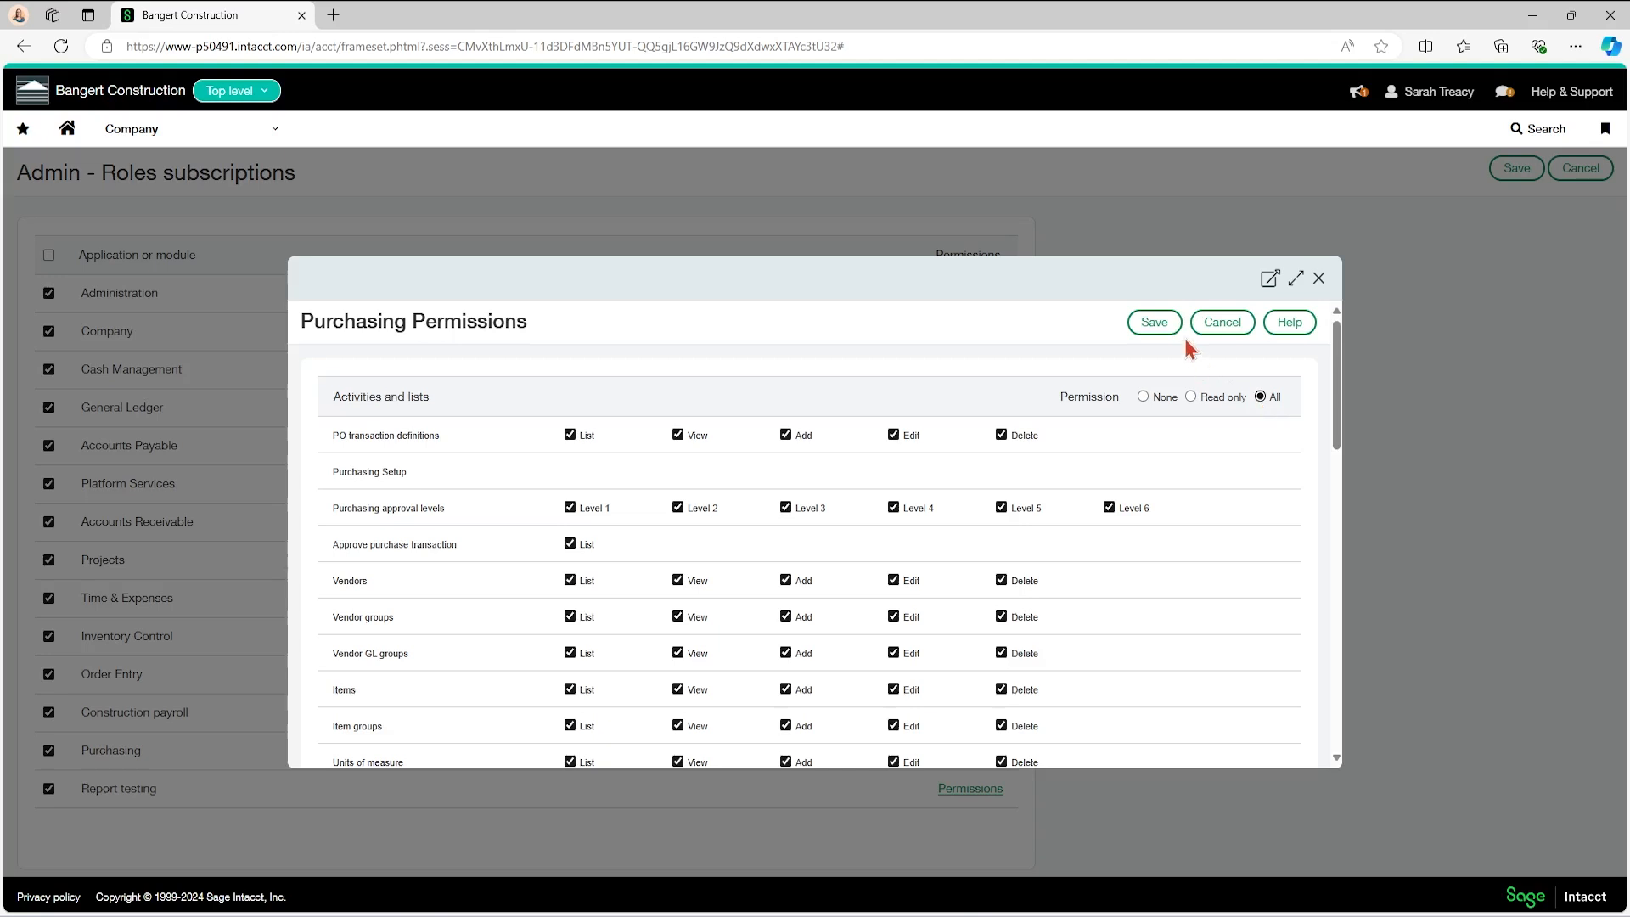
{"action": "left_click", "coordinate": [1155, 323]}
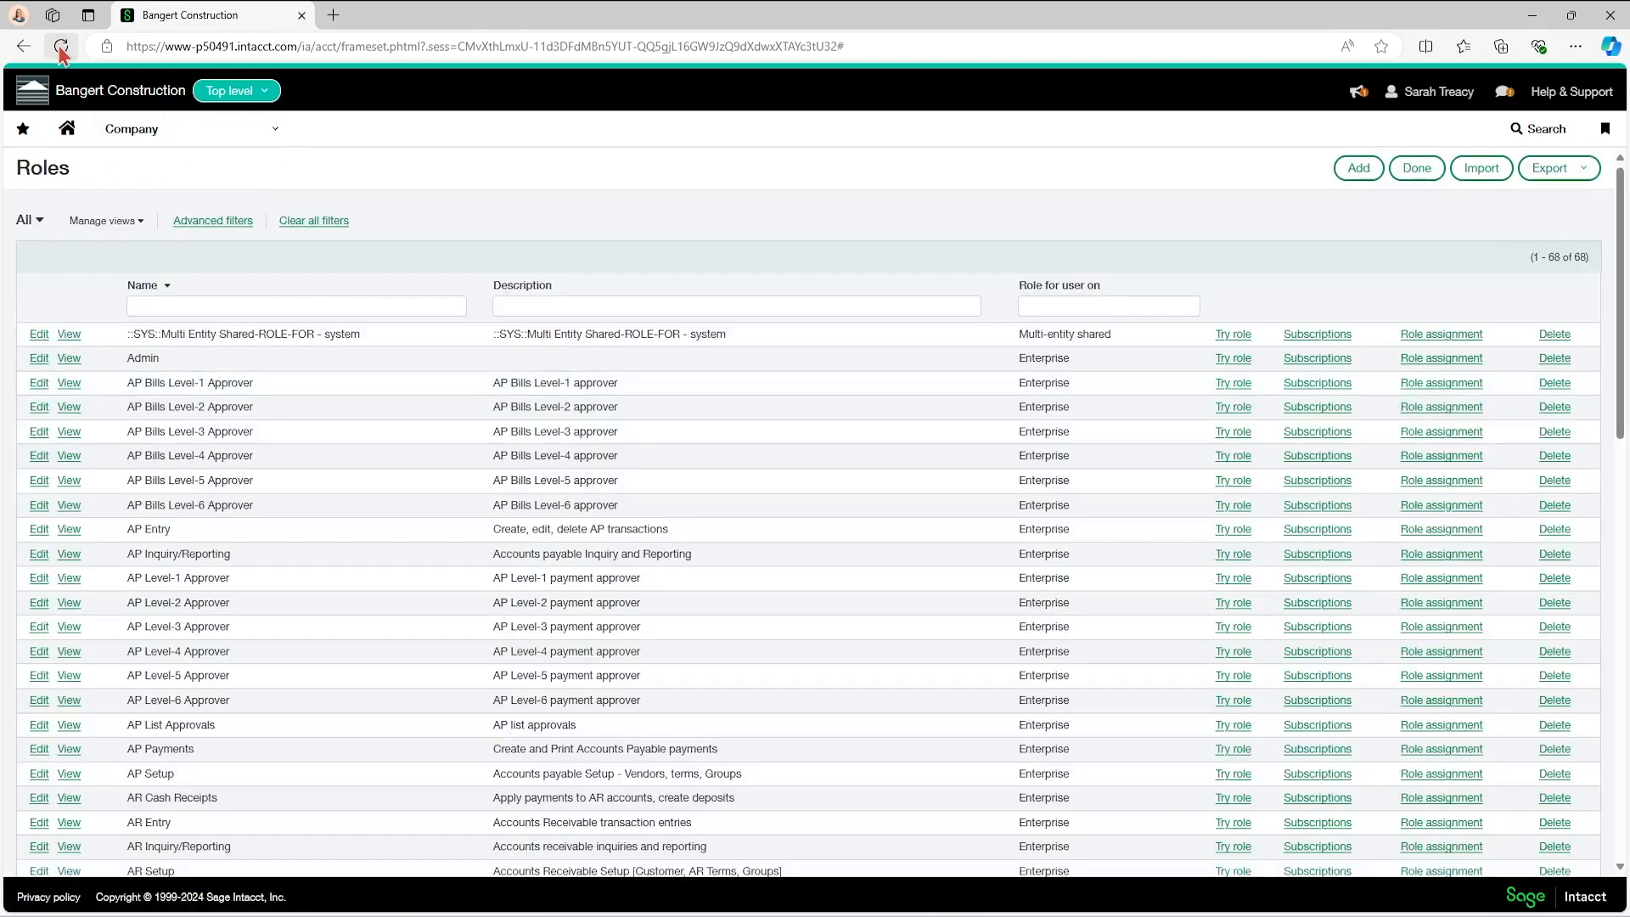
Reload the Roles page and dismiss the company type banner.
{"action": "left_click", "coordinate": [61, 47]}
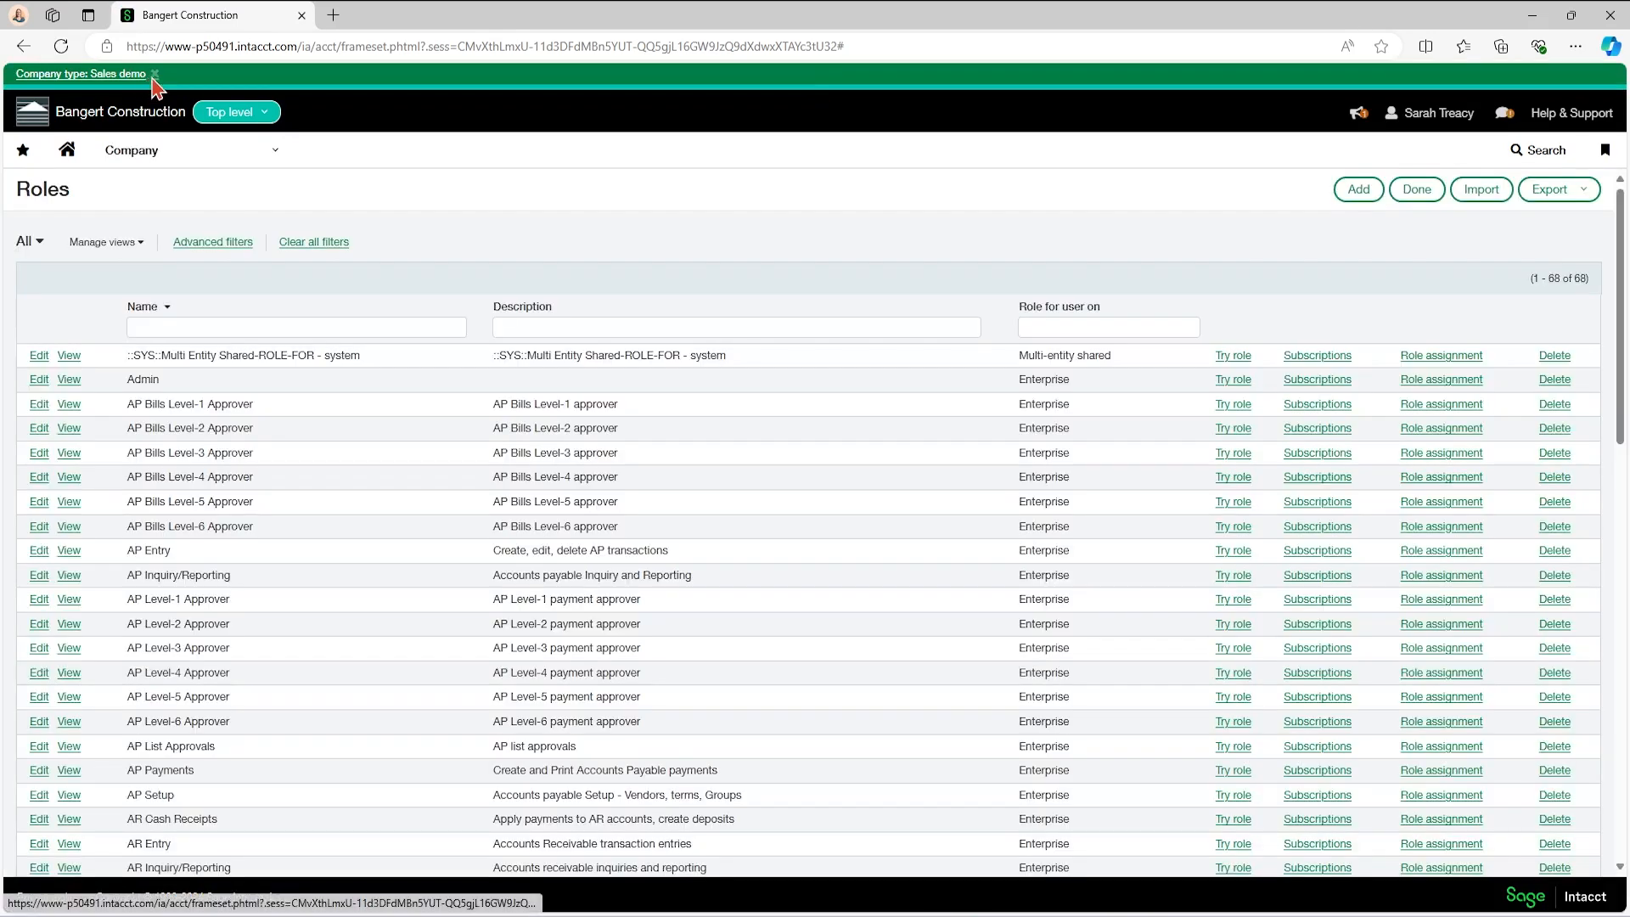
{"action": "left_click", "coordinate": [154, 74]}
Look over the Purchasing setup entries for vendor compliance, and return to the home page.
{"action": "left_click", "coordinate": [136, 129]}
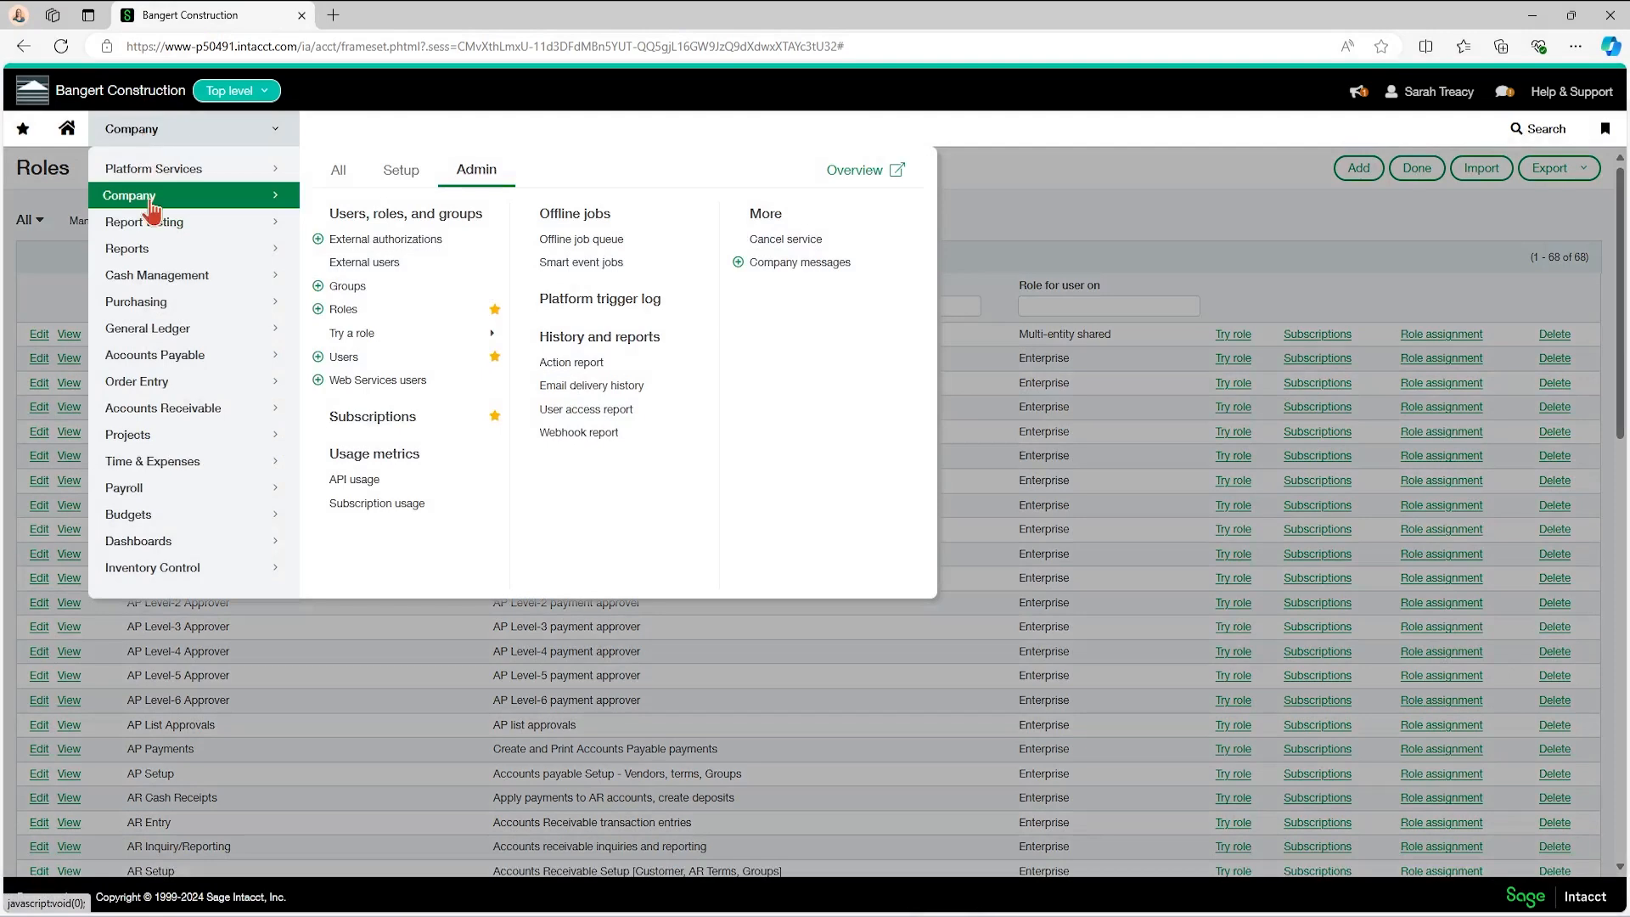
{"action": "mouse_move", "coordinate": [142, 307]}
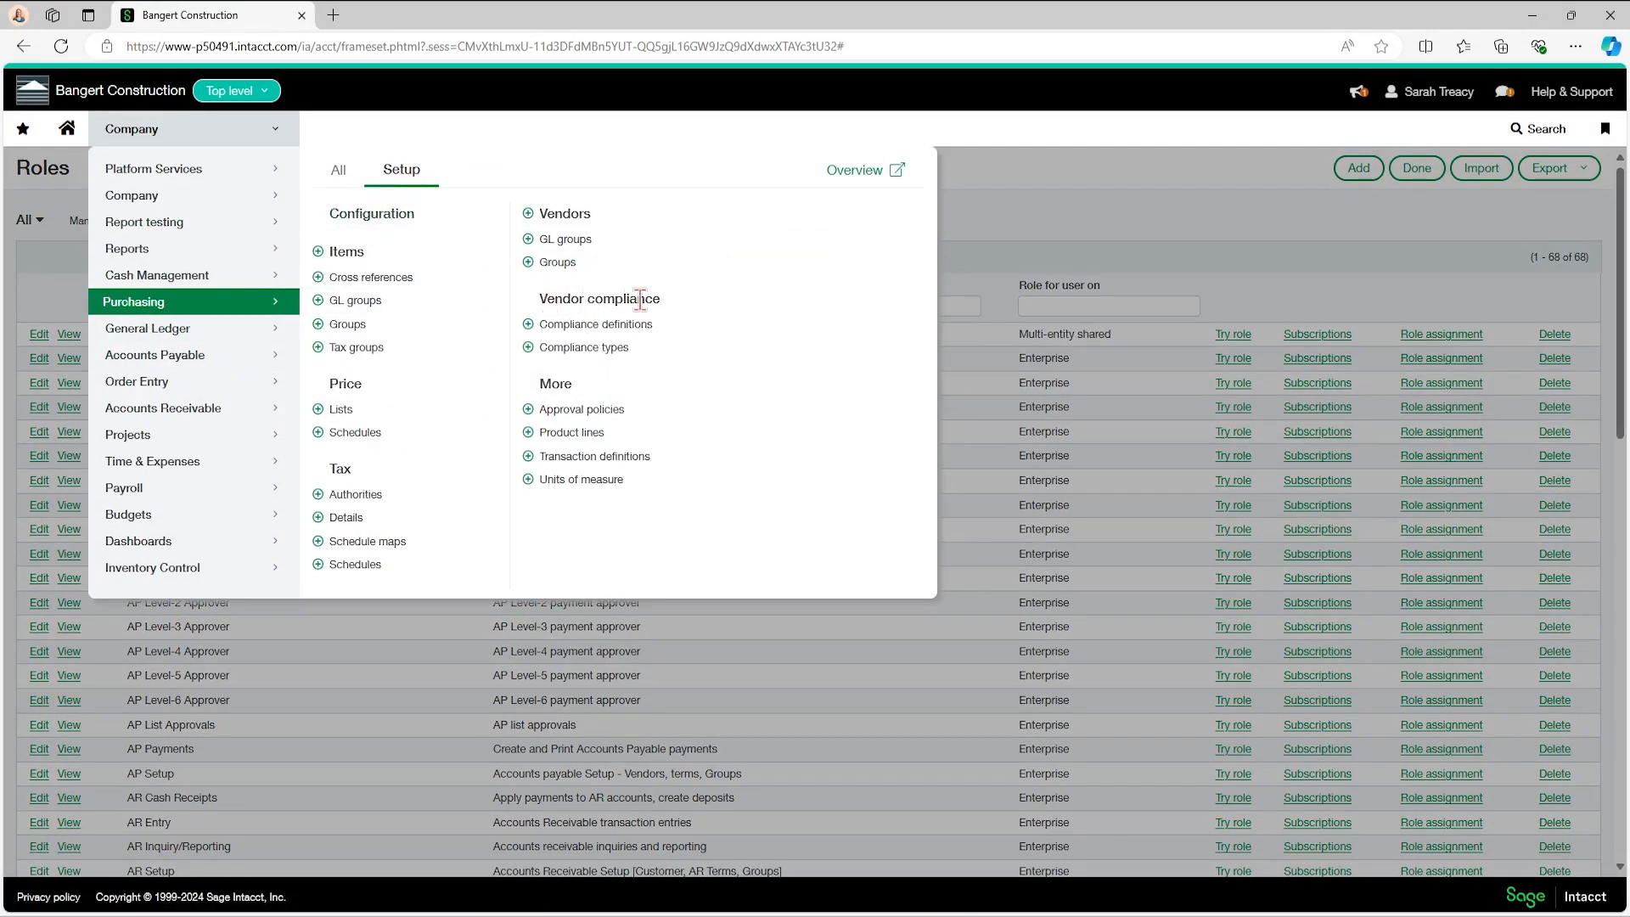
{"action": "left_click", "coordinate": [339, 176]}
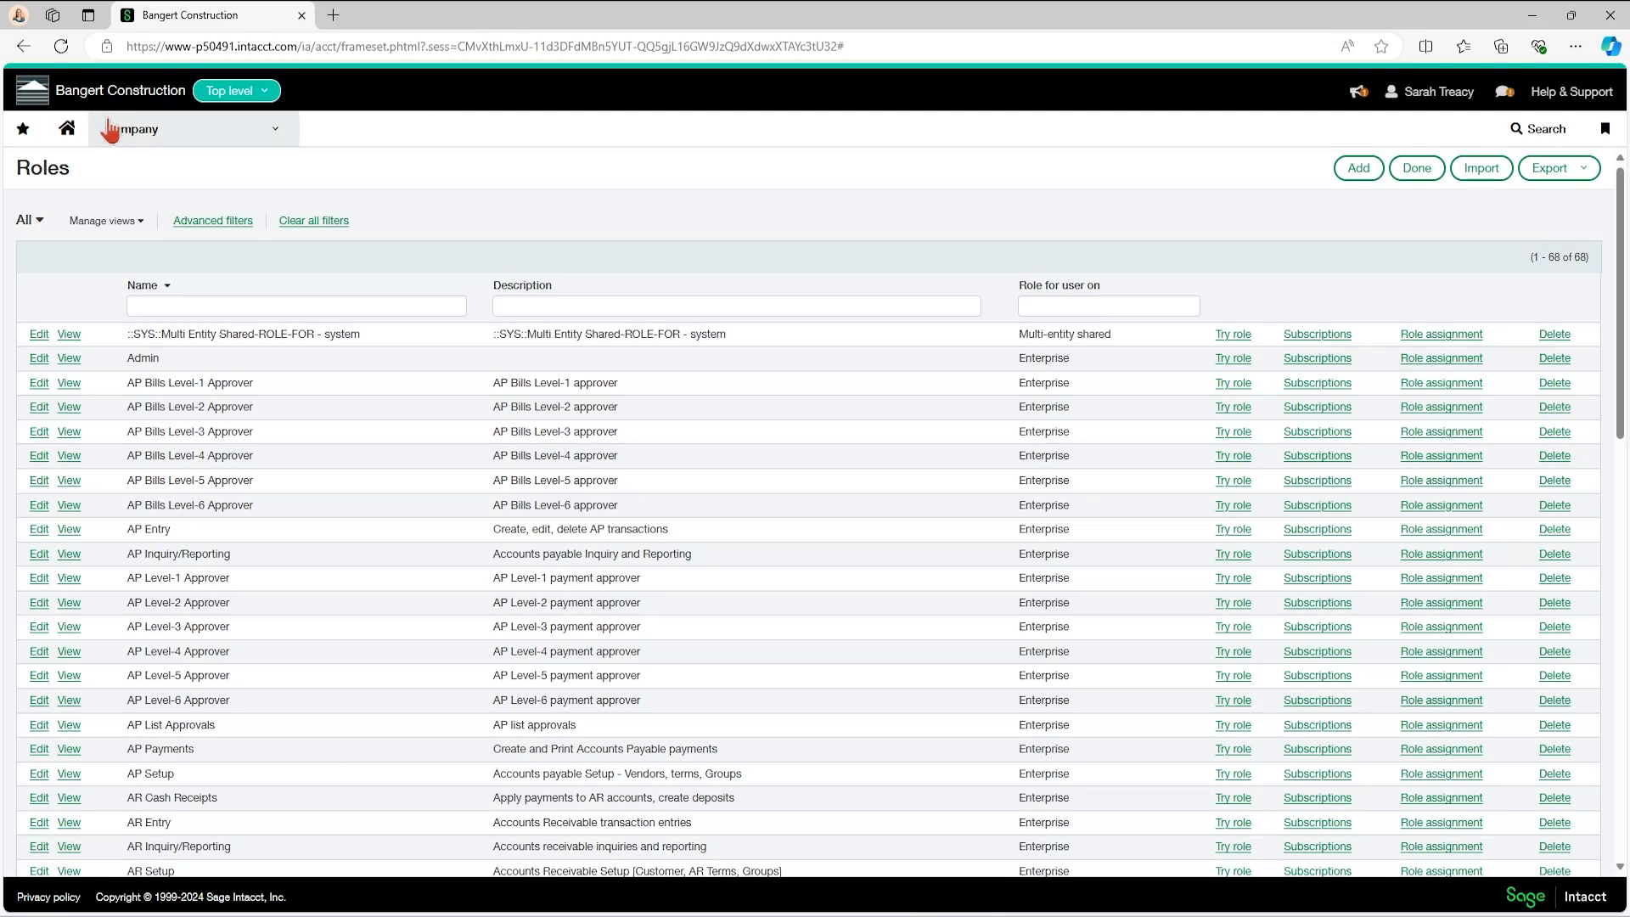
{"action": "left_click", "coordinate": [67, 128]}
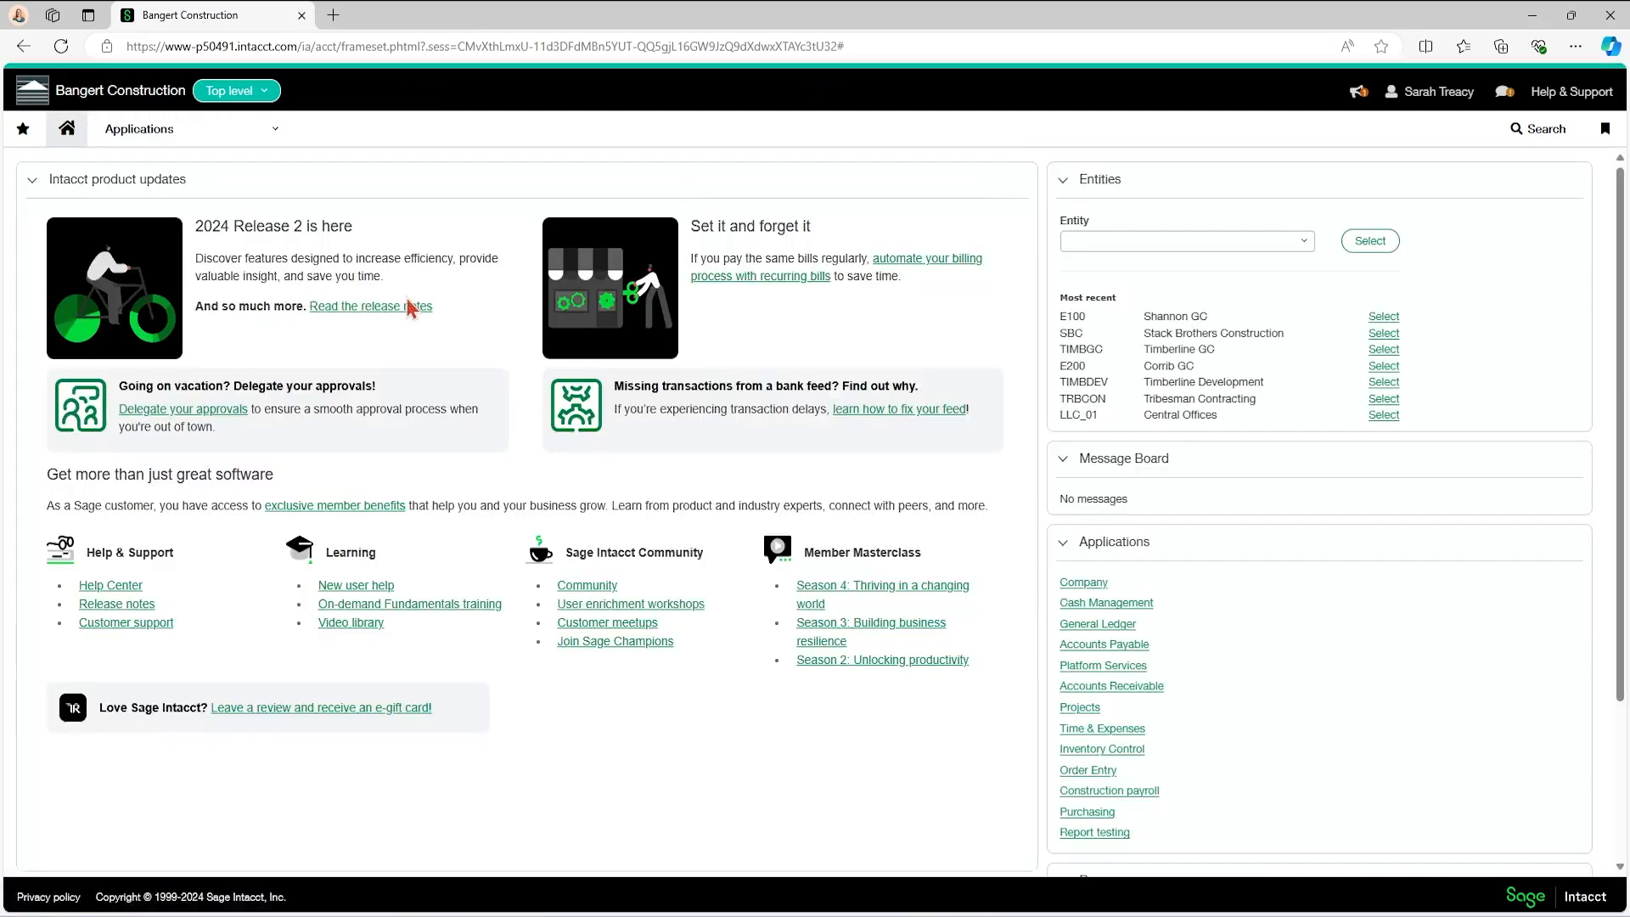